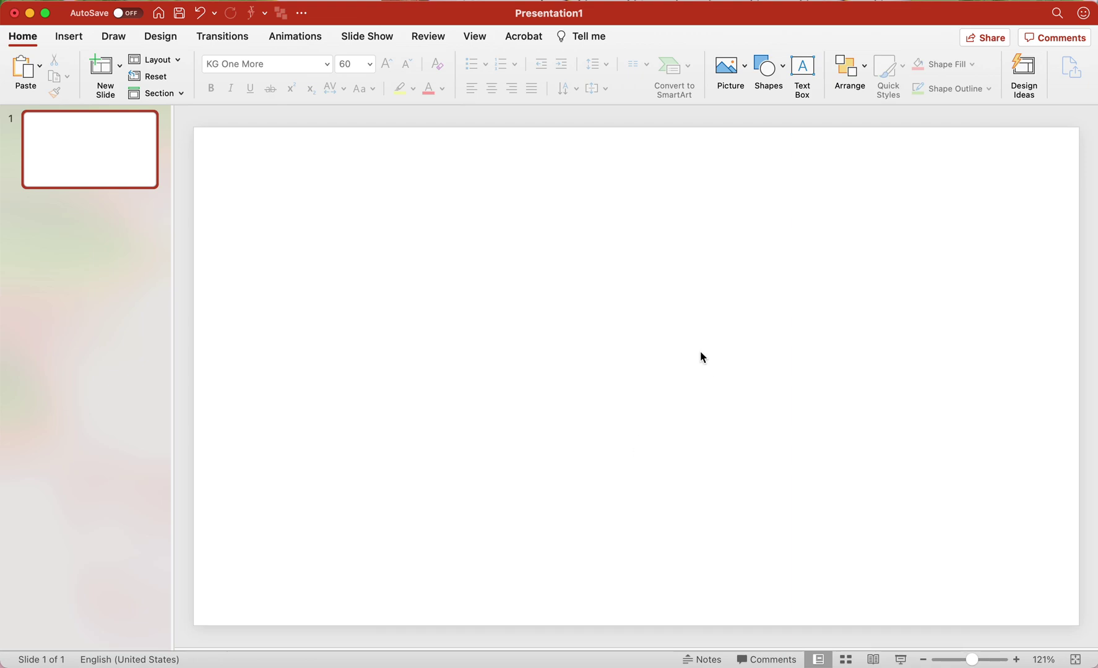
# Step: Add a text box reading 'I LOVE MATH' in the SUBSCRIBER font
pyautogui.click(804, 99)
pyautogui.click(397, 247)
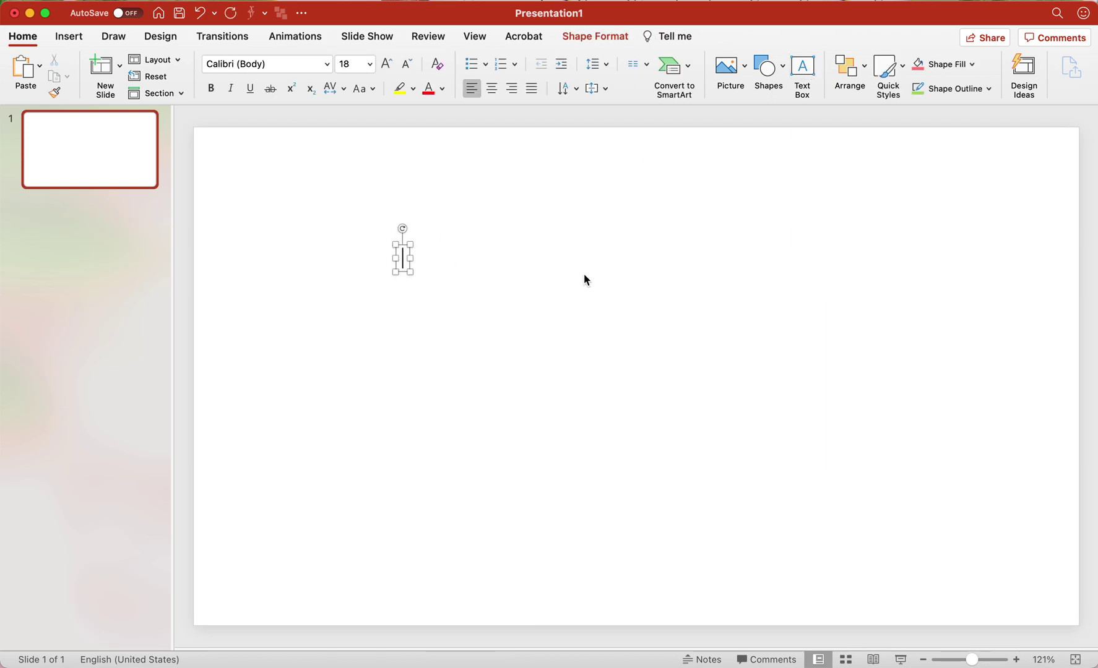
pyautogui.write('I LOVE MATH')
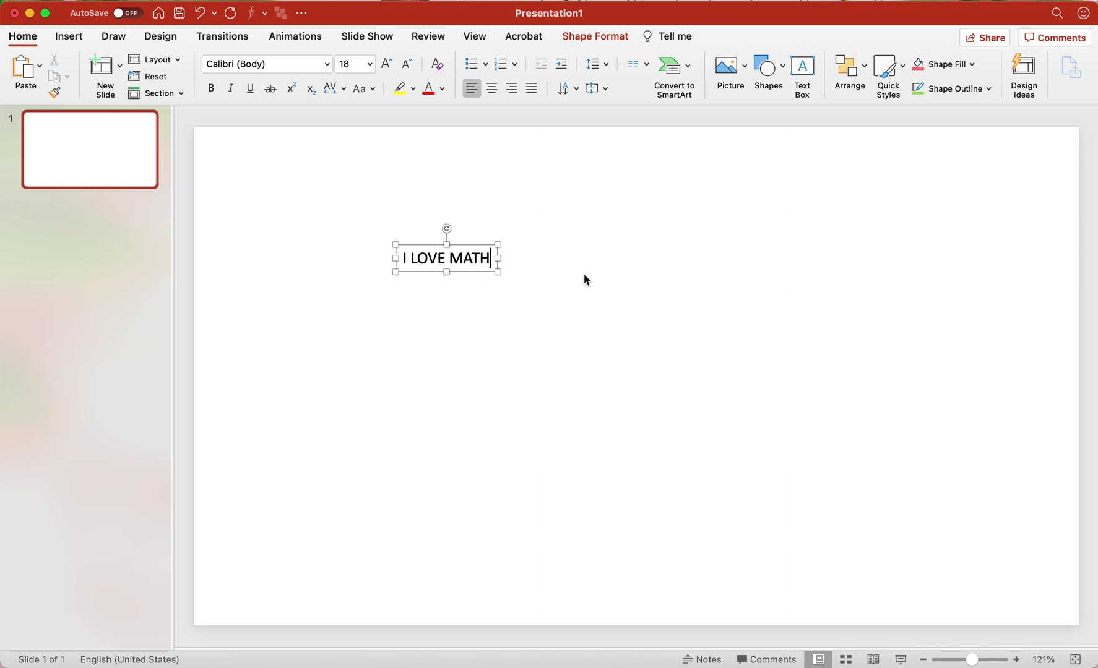
pyautogui.click(477, 245)
pyautogui.click(328, 64)
pyautogui.click(360, 194)
# Step: Enlarge the title text to font size 200
pyautogui.click(386, 64)
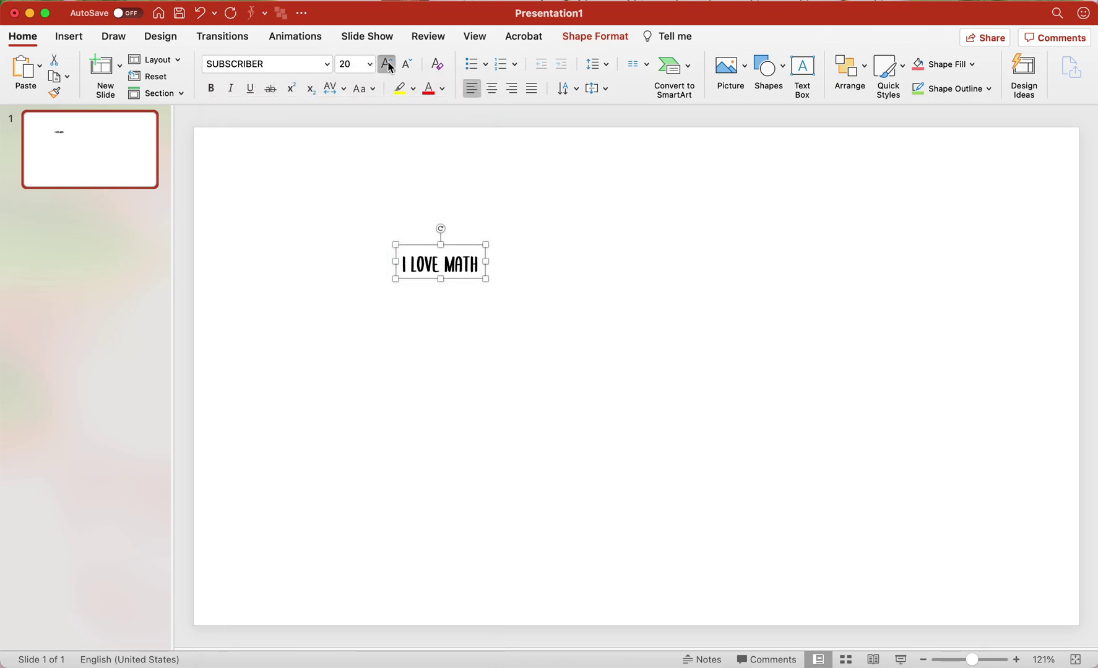
pyautogui.click(387, 64)
pyautogui.click(387, 64)
pyautogui.click(387, 64)
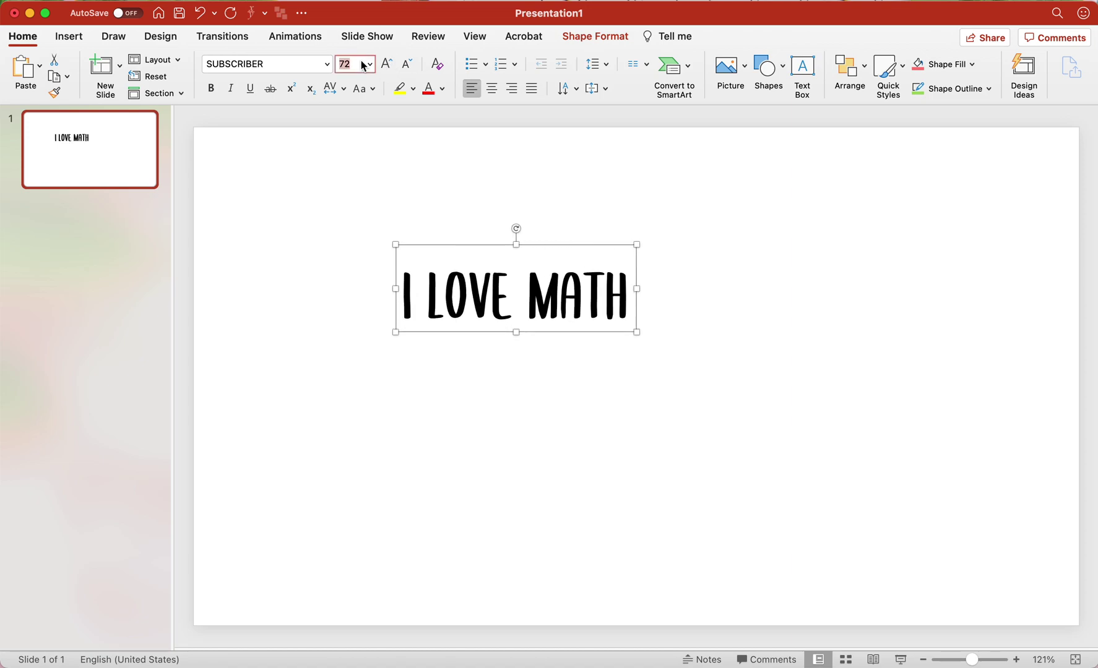
pyautogui.click(357, 61)
pyautogui.write('90')
pyautogui.press('Return')
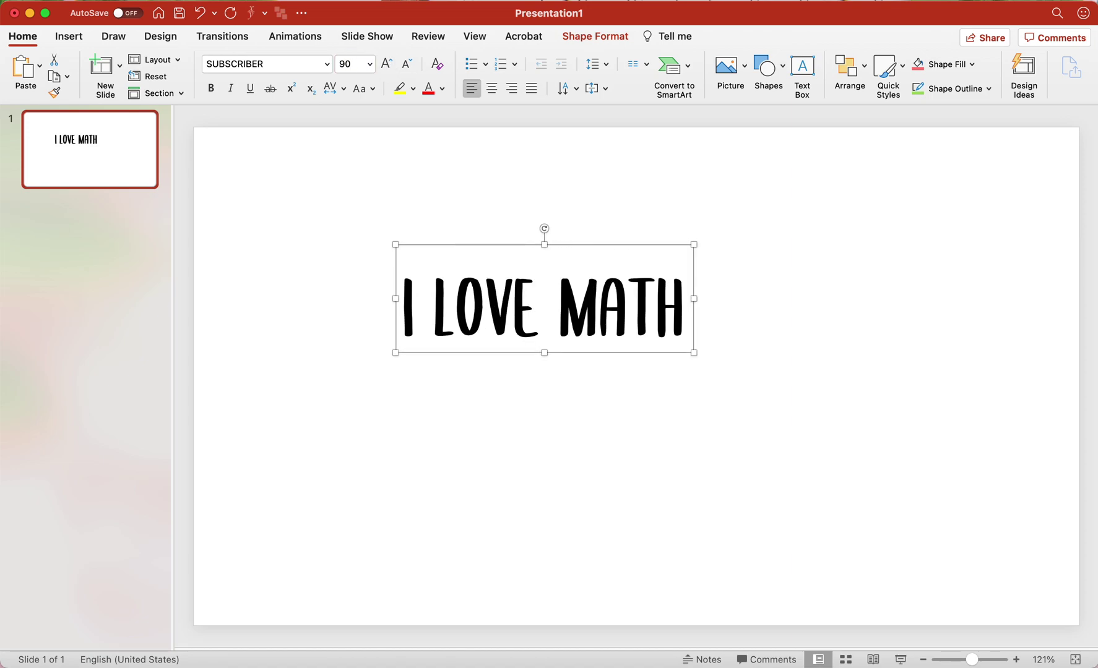
pyautogui.write('200')
pyautogui.press('Return')
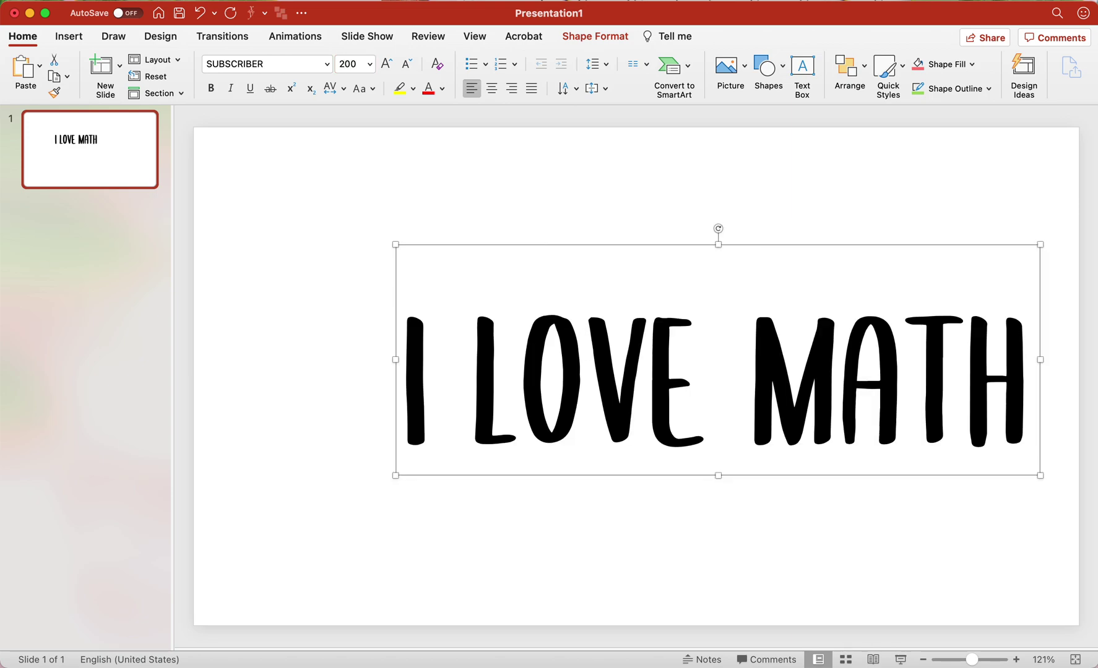
# Step: Centre the text vertically and move the box to the middle of the slide
pyautogui.moveTo(801, 243); pyautogui.dragTo(726, 240)
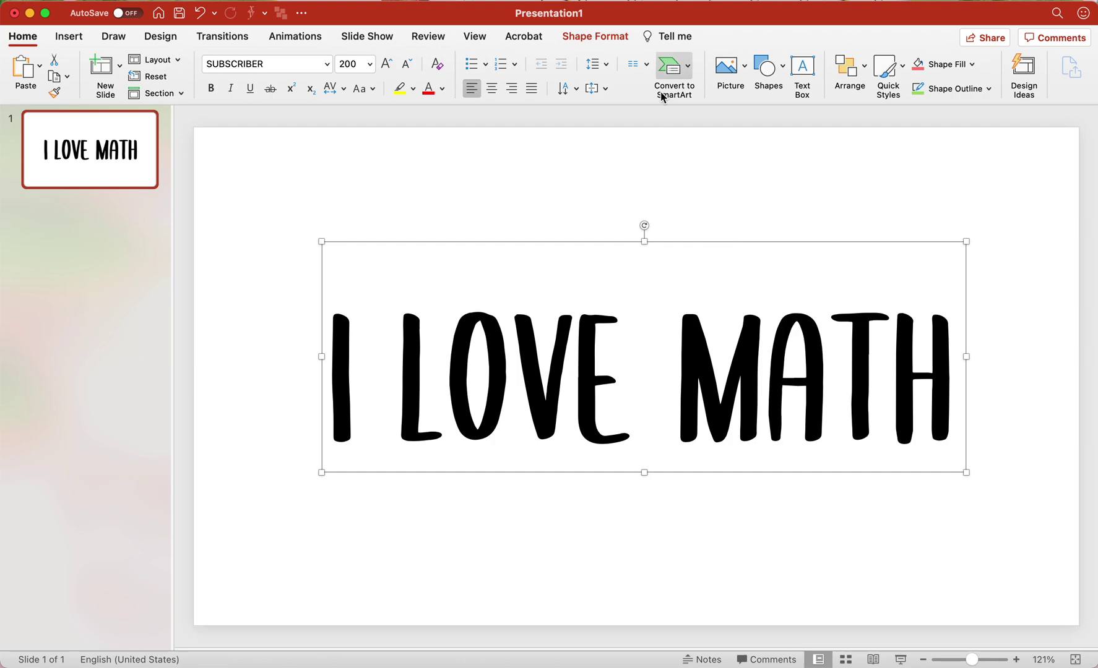
pyautogui.click(594, 92)
pyautogui.click(626, 164)
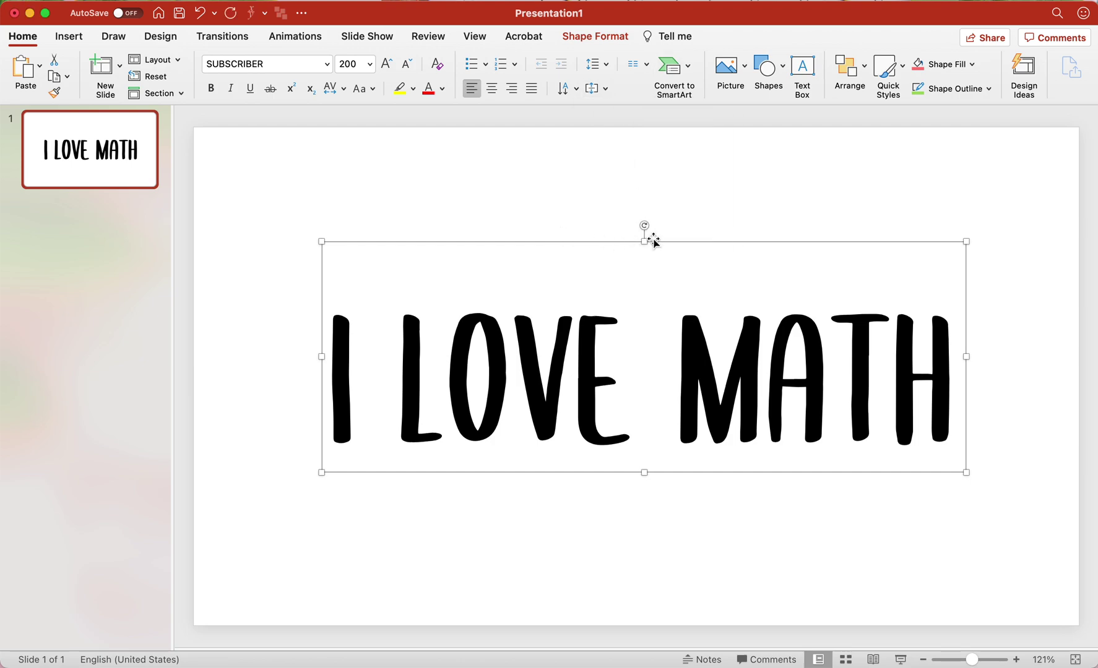
pyautogui.moveTo(622, 238); pyautogui.dragTo(624, 240)
# Step: Colour the letter L coral and the letter O light pink
pyautogui.moveTo(398, 368); pyautogui.dragTo(630, 397)
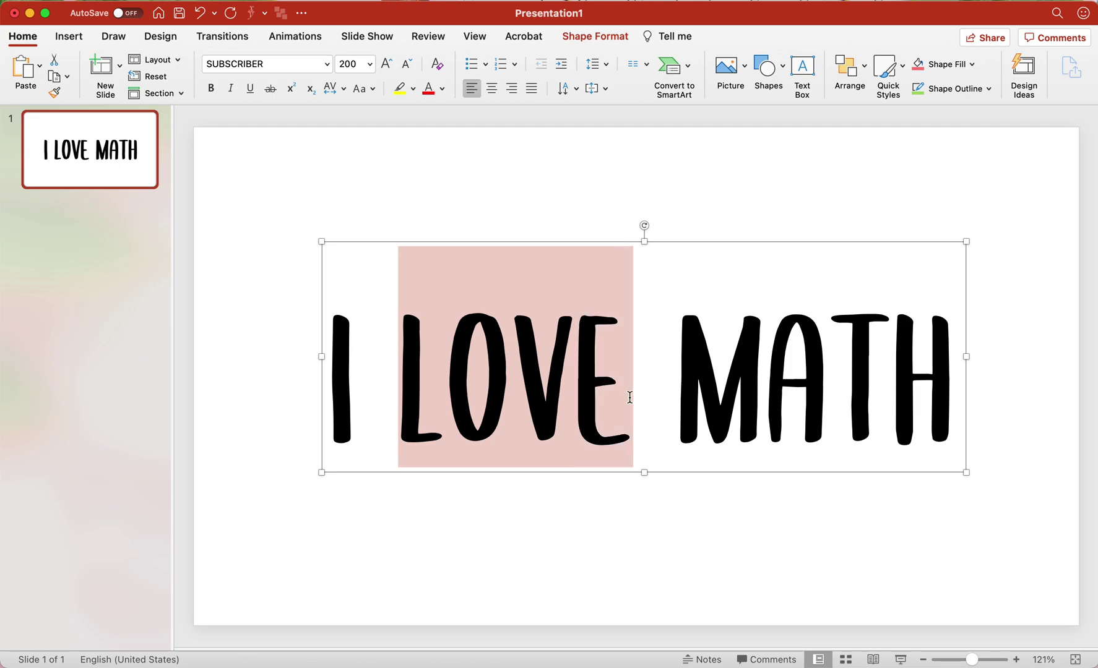
pyautogui.moveTo(439, 401); pyautogui.dragTo(414, 372)
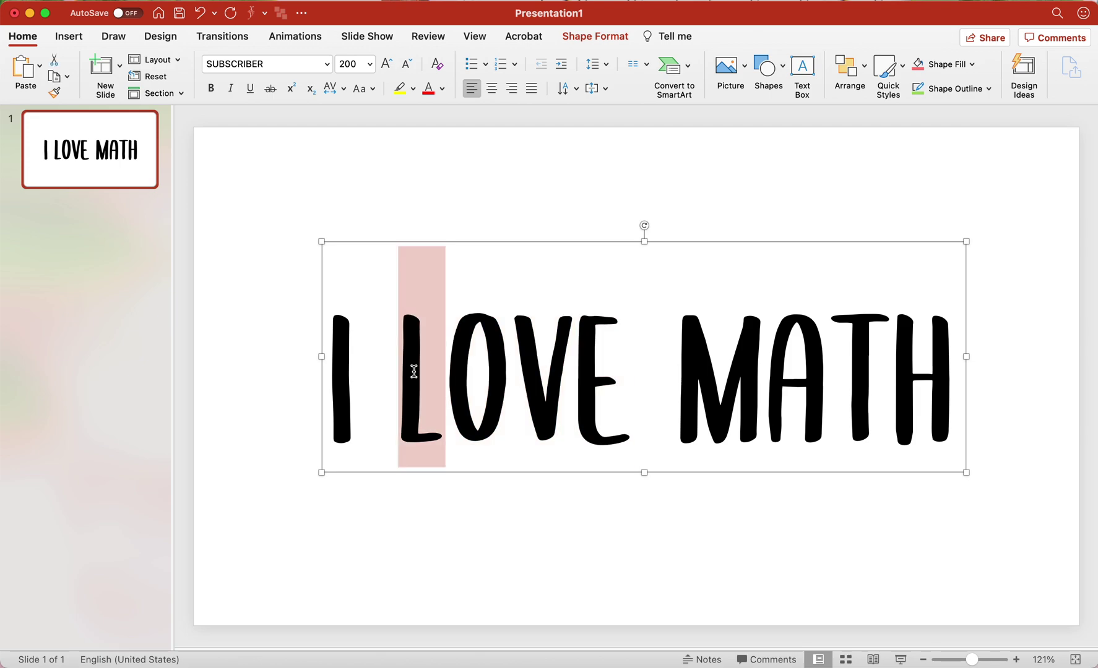
pyautogui.click(443, 88)
pyautogui.click(501, 129)
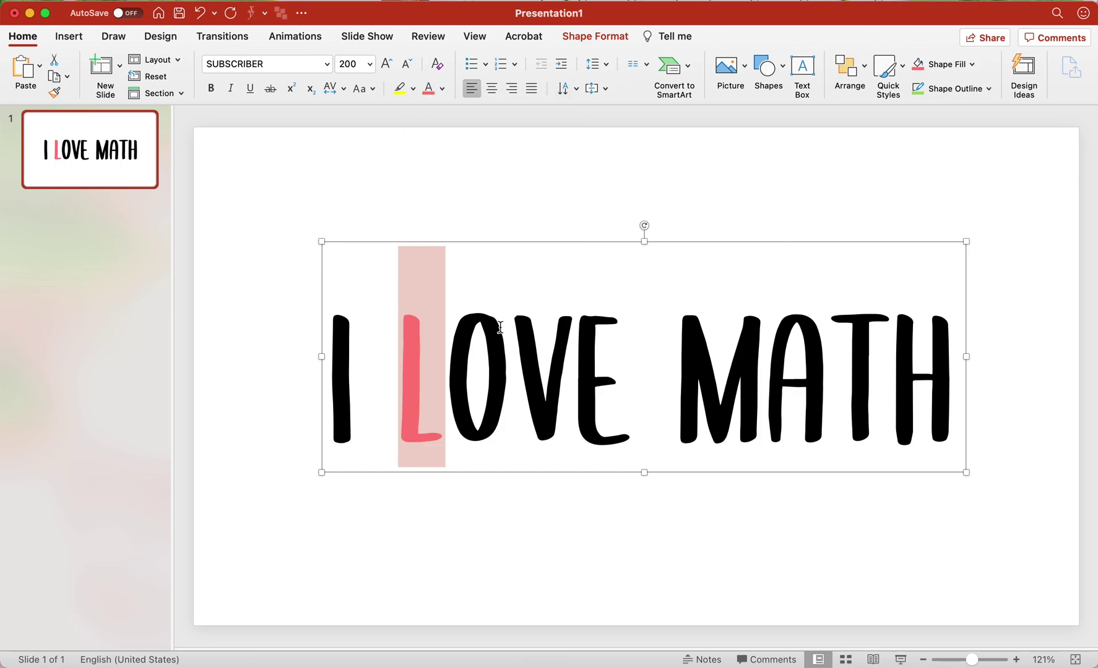
pyautogui.moveTo(502, 328); pyautogui.dragTo(474, 328)
pyautogui.click(428, 88)
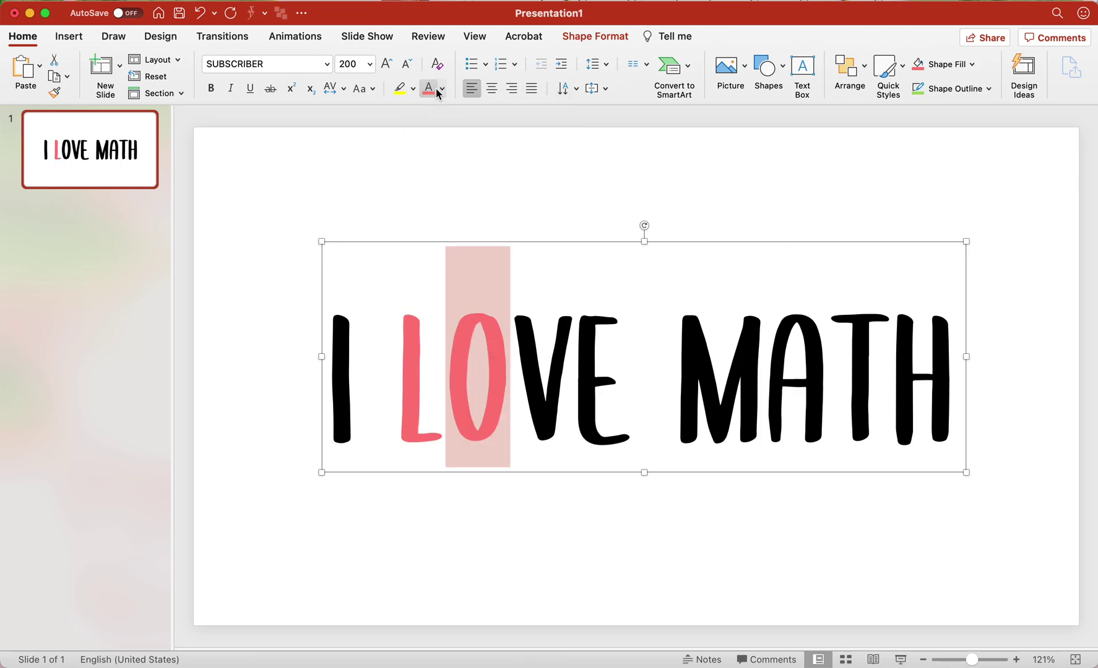
pyautogui.click(443, 88)
pyautogui.click(515, 129)
# Step: Colour V dark pink and E green, then select the whole word LOVE
pyautogui.moveTo(511, 328); pyautogui.dragTo(575, 328)
pyautogui.click(442, 88)
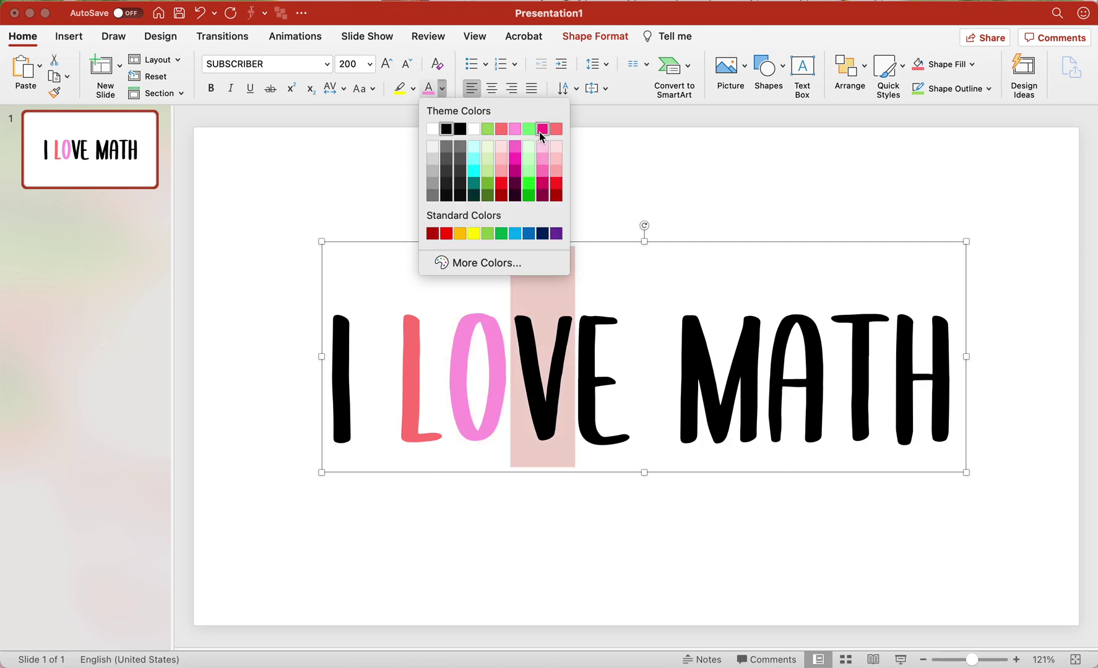
pyautogui.click(538, 132)
pyautogui.click(598, 330)
pyautogui.moveTo(599, 329); pyautogui.dragTo(634, 330)
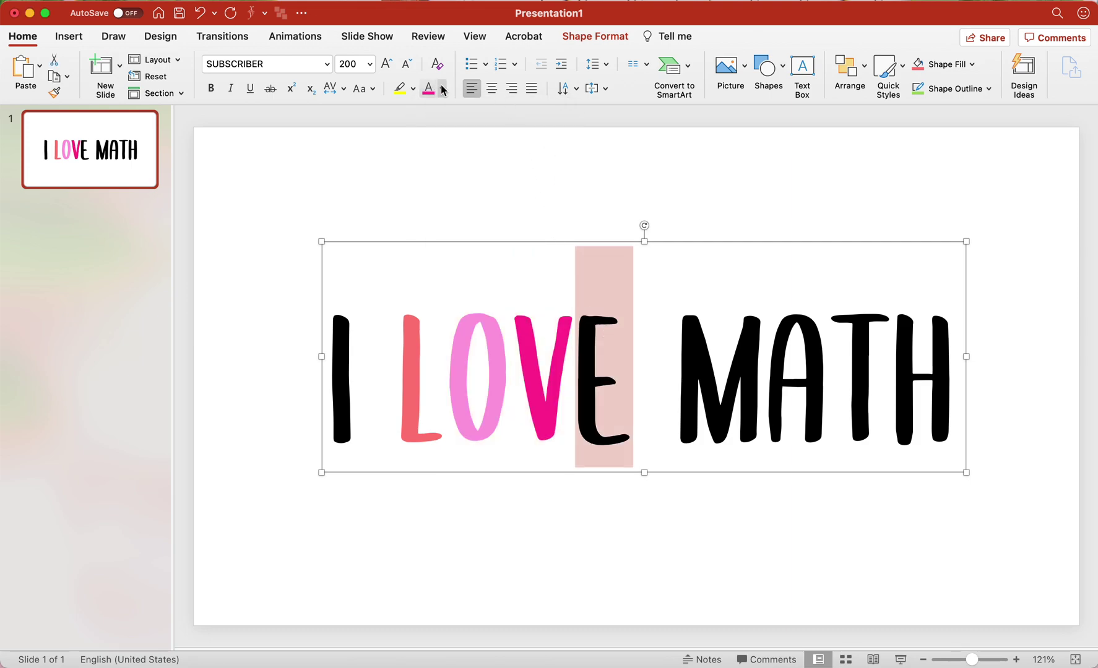
pyautogui.click(442, 88)
pyautogui.click(489, 131)
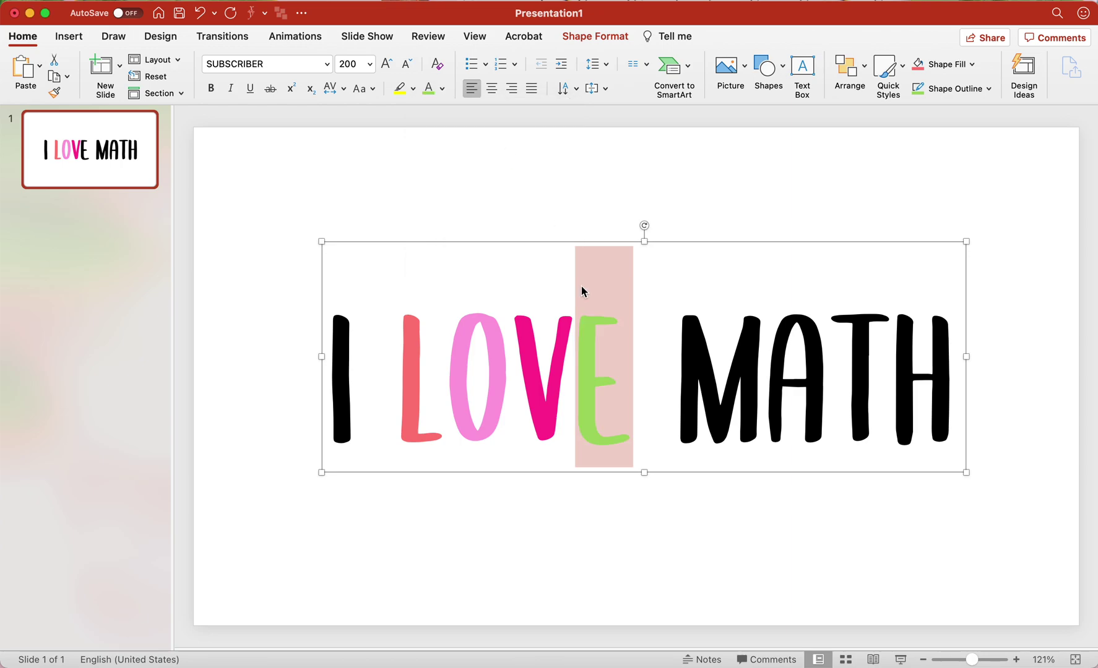
pyautogui.click(580, 288)
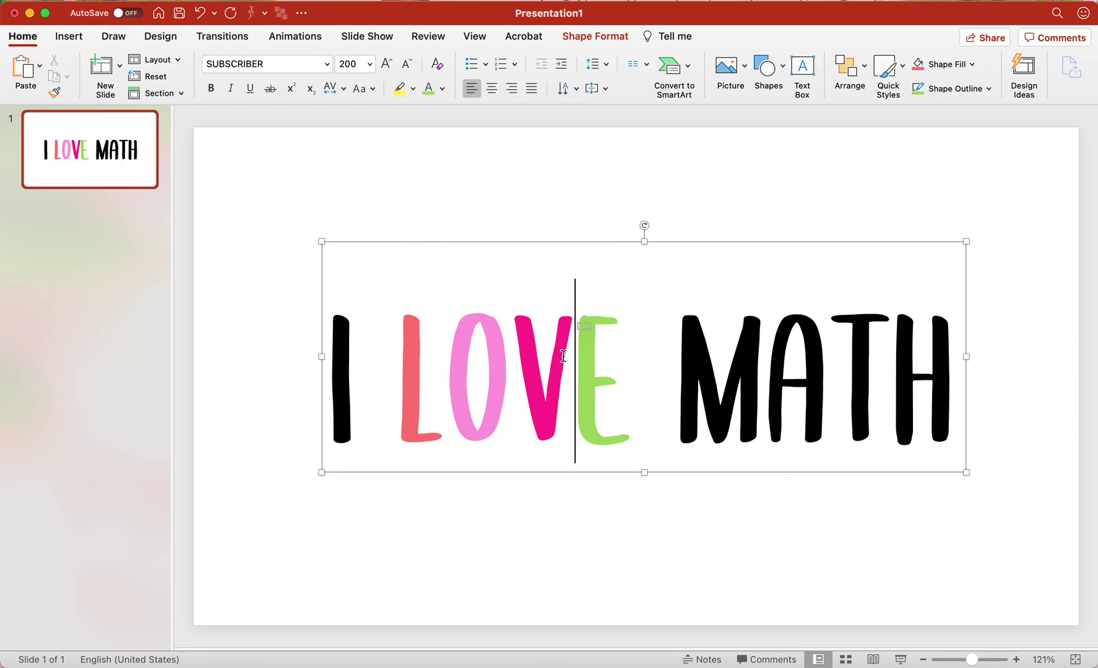
pyautogui.click(619, 374)
pyautogui.moveTo(618, 374); pyautogui.dragTo(413, 369)
pyautogui.click(623, 42)
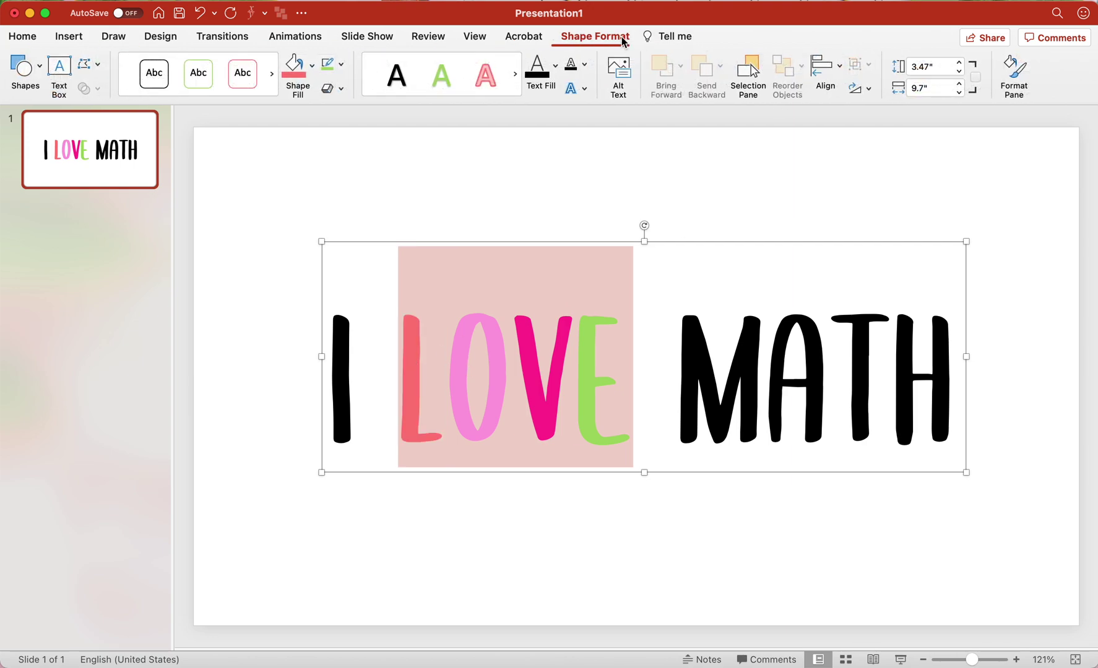
# Step: Outline the LOVE letters in black with a 2¼ pt weight
pyautogui.click(570, 65)
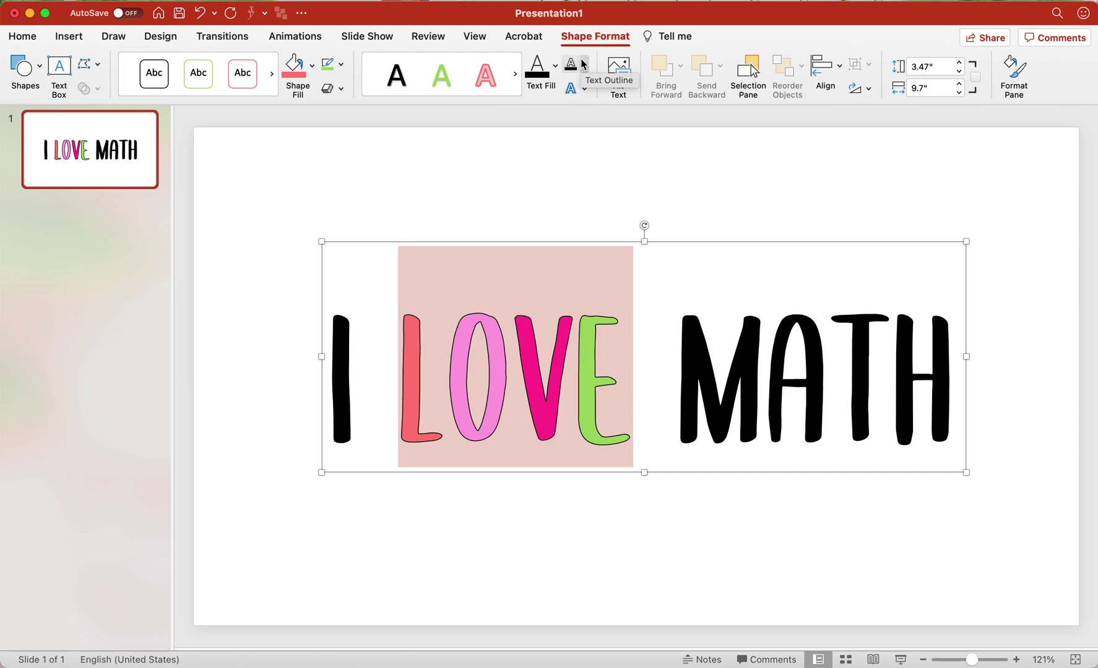
pyautogui.click(583, 64)
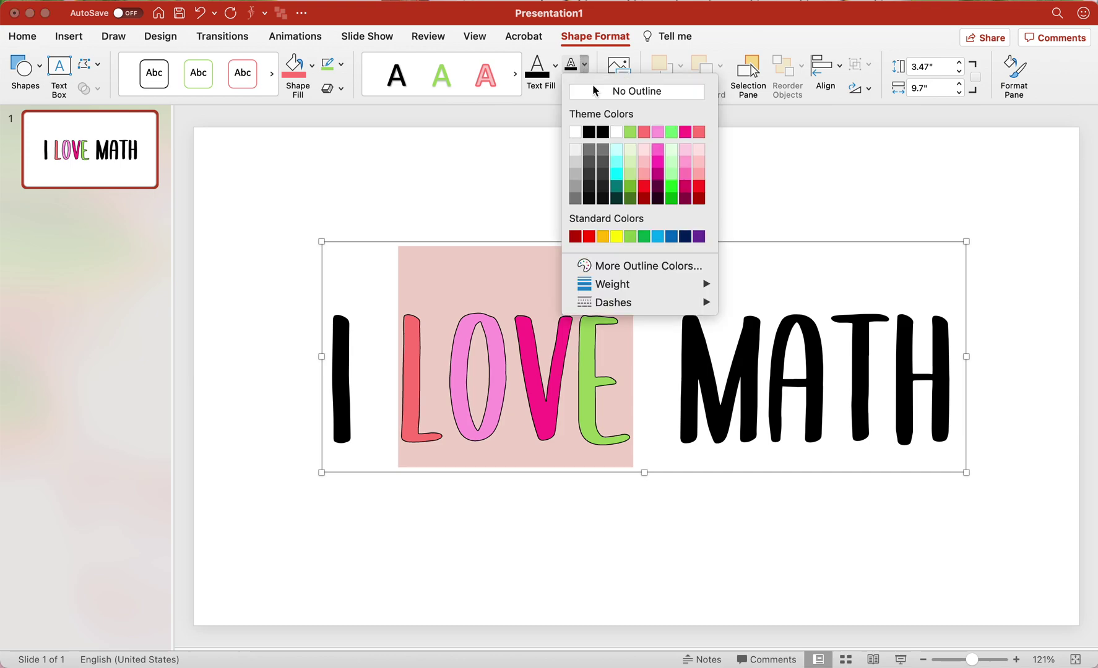
pyautogui.moveTo(706, 284)
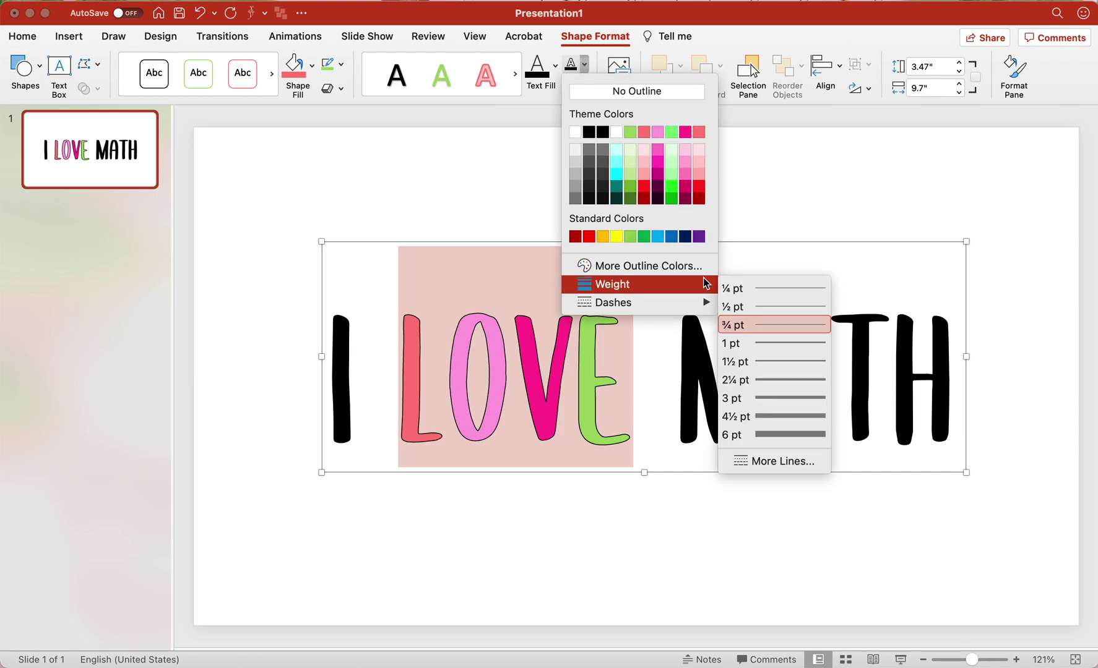
pyautogui.click(782, 379)
pyautogui.click(589, 526)
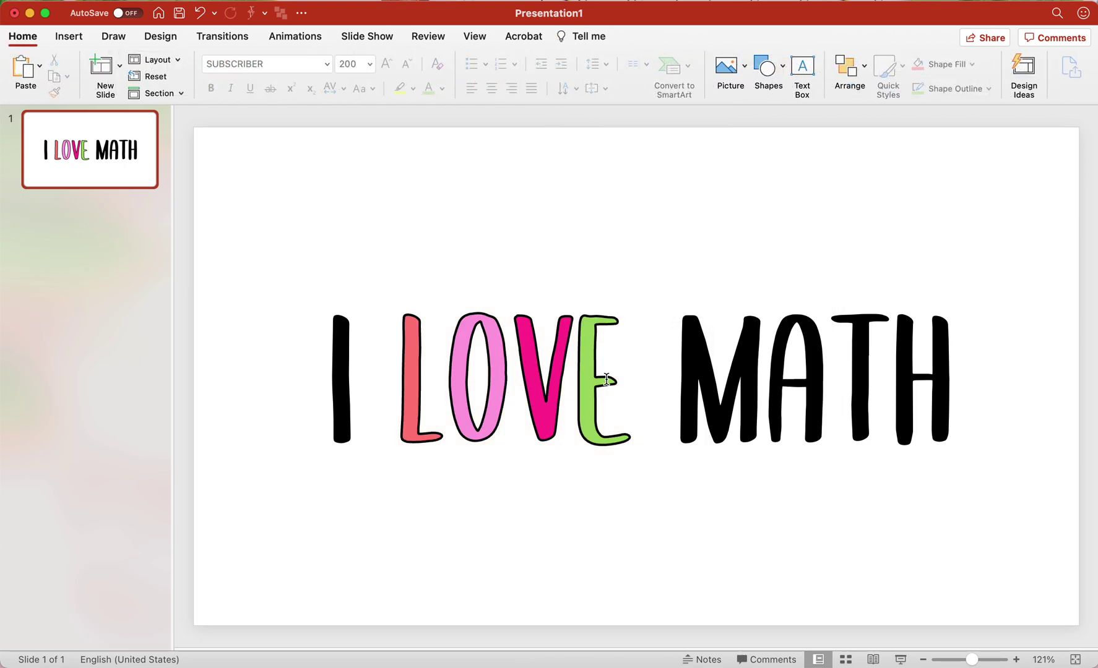
# Step: Apply the first Outer shadow preset to the word LOVE
pyautogui.moveTo(607, 380); pyautogui.dragTo(421, 372)
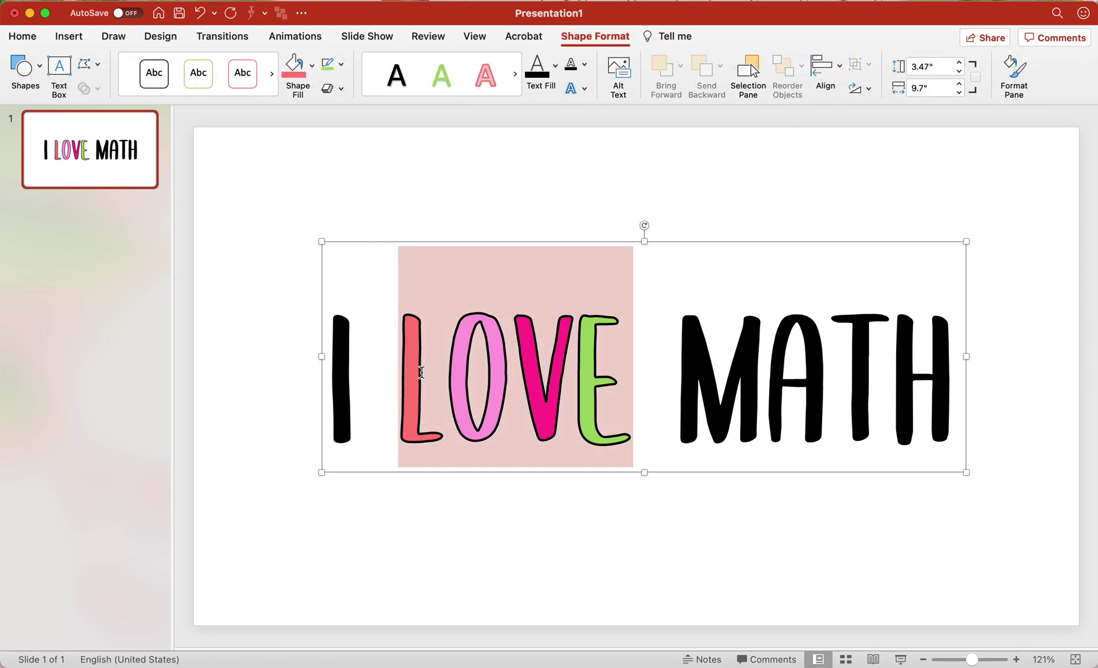
pyautogui.click(576, 87)
pyautogui.moveTo(619, 110)
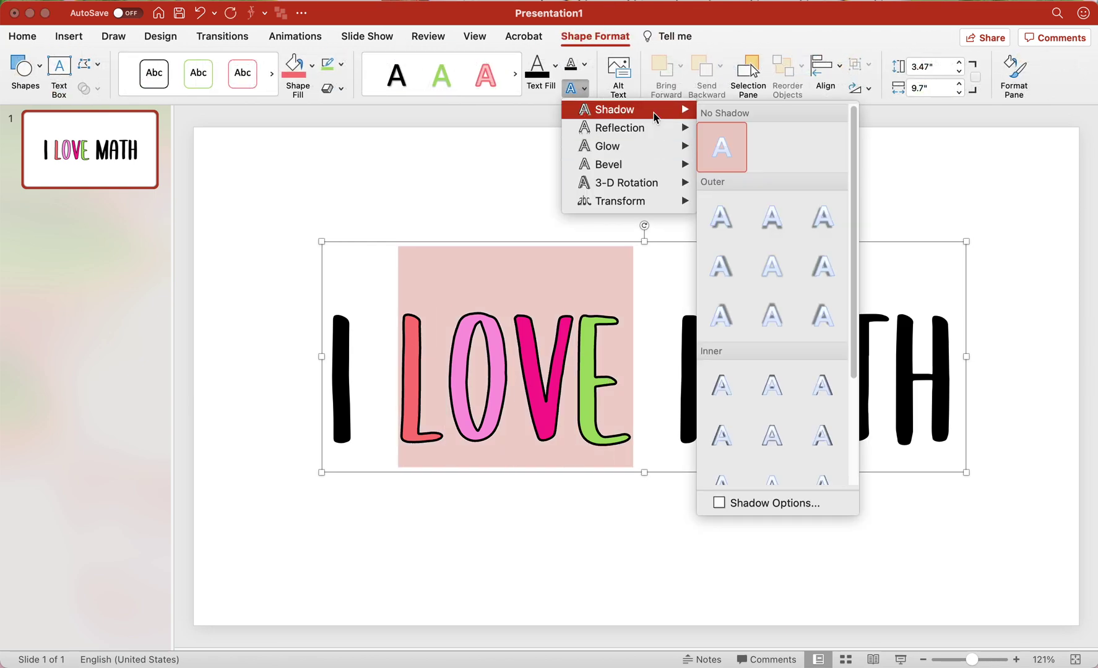
pyautogui.click(723, 220)
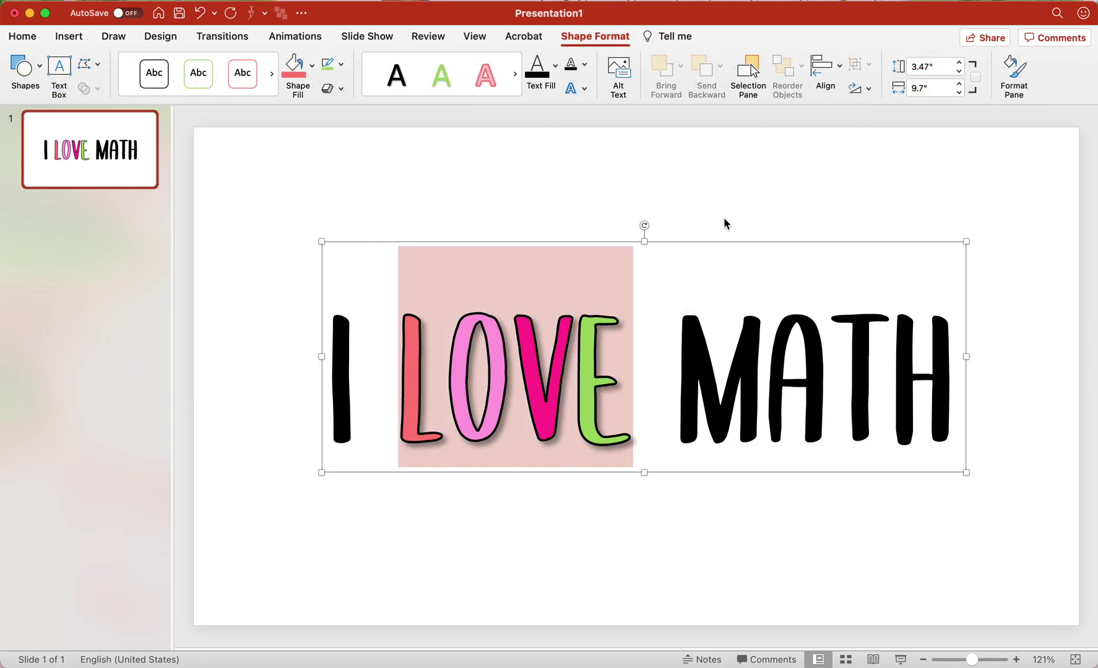
pyautogui.click(685, 576)
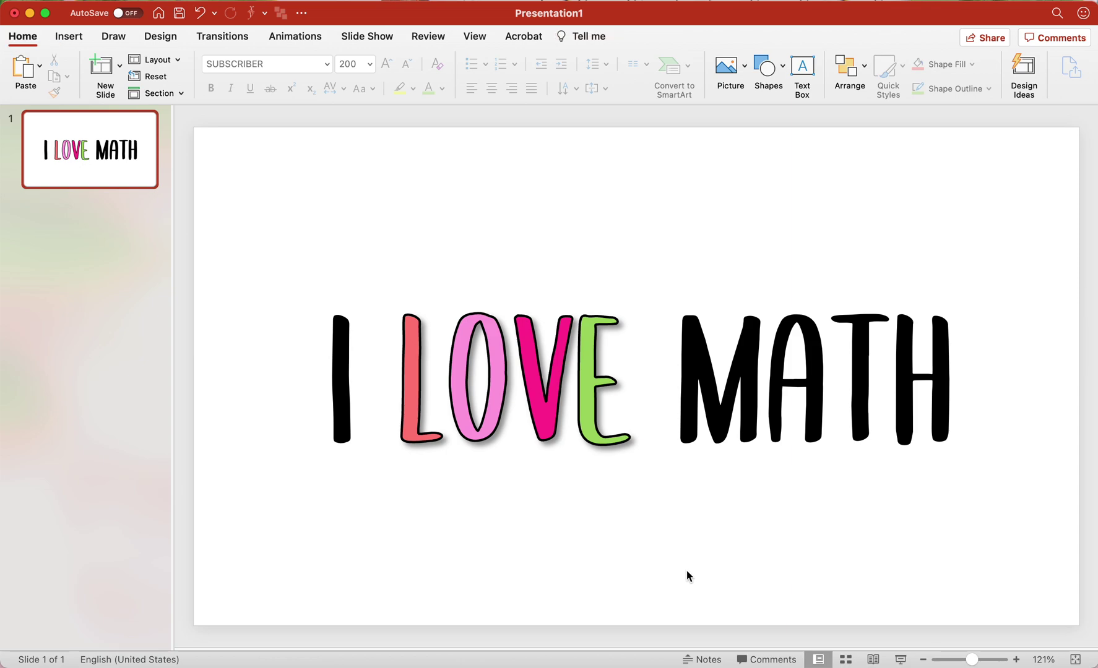
# Step: Move the title box higher on the slide and duplicate it
pyautogui.click(824, 433)
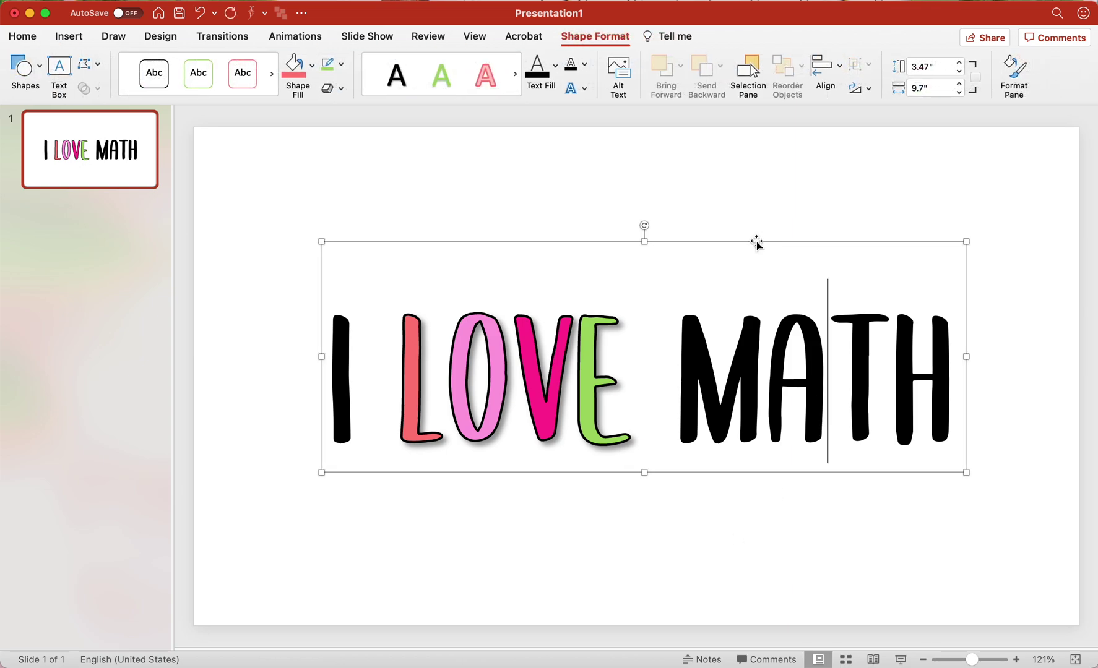
pyautogui.moveTo(758, 243); pyautogui.dragTo(742, 351)
pyautogui.press('super+d')
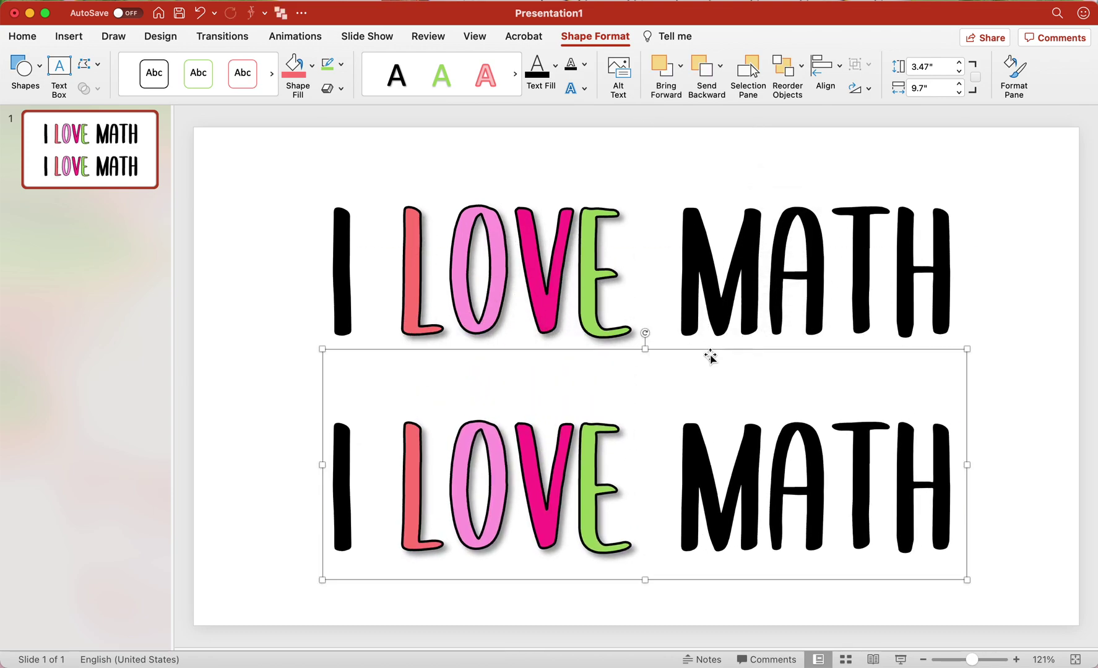
# Step: Trim the copy to just 'MATH' and place it under the original MATH
pyautogui.moveTo(659, 451); pyautogui.dragTo(934, 475)
pyautogui.click(696, 458)
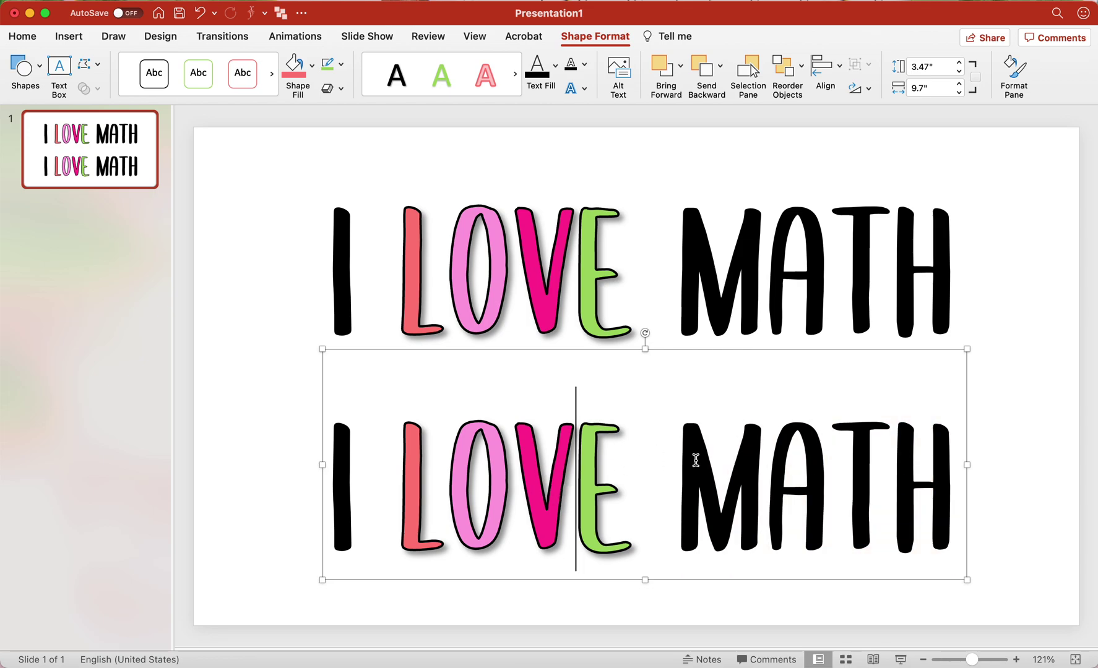
pyautogui.moveTo(681, 462); pyautogui.dragTo(248, 444)
pyautogui.press('BackSpace')
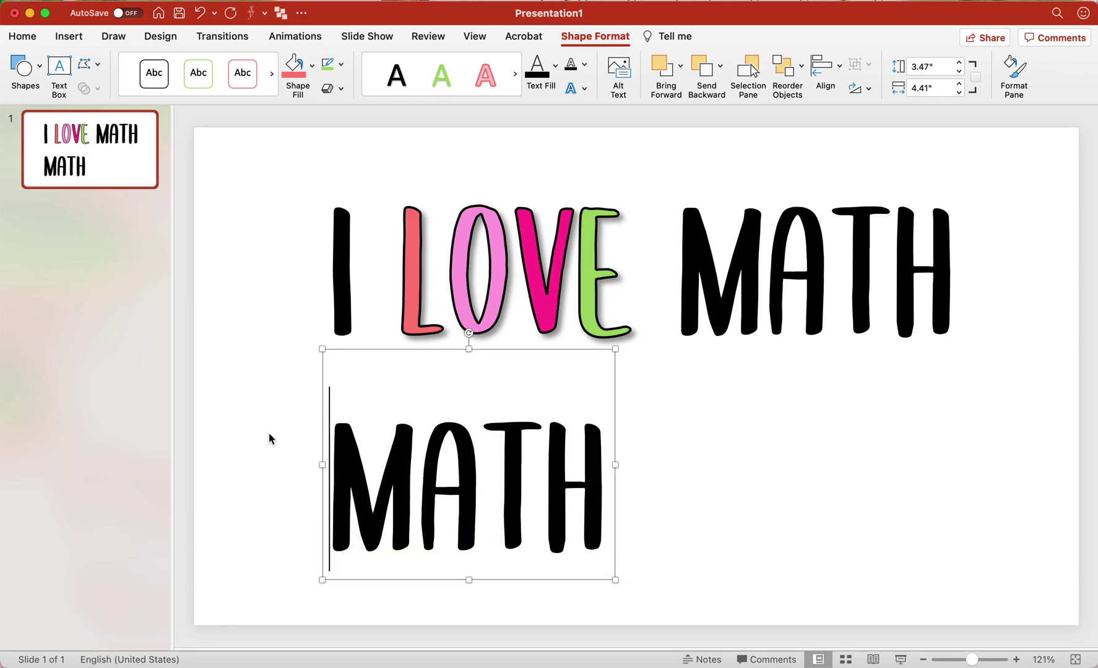
pyautogui.moveTo(507, 350); pyautogui.dragTo(842, 350)
# Step: Give the lower MATH no text fill and a black 2¼ pt outline
pyautogui.click(555, 65)
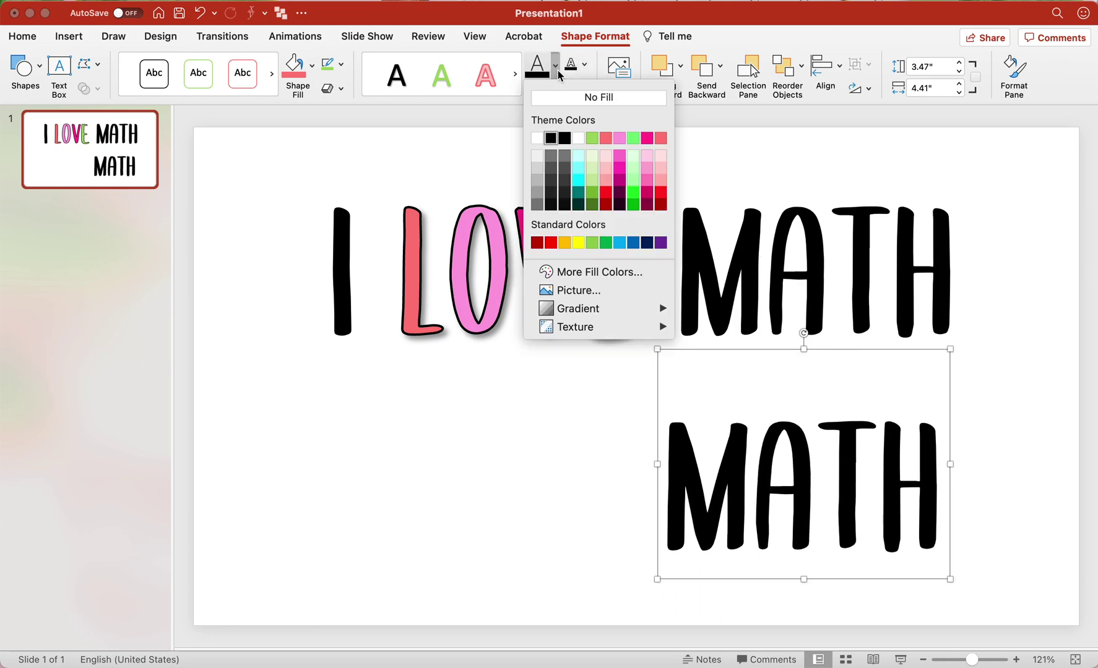
pyautogui.click(578, 99)
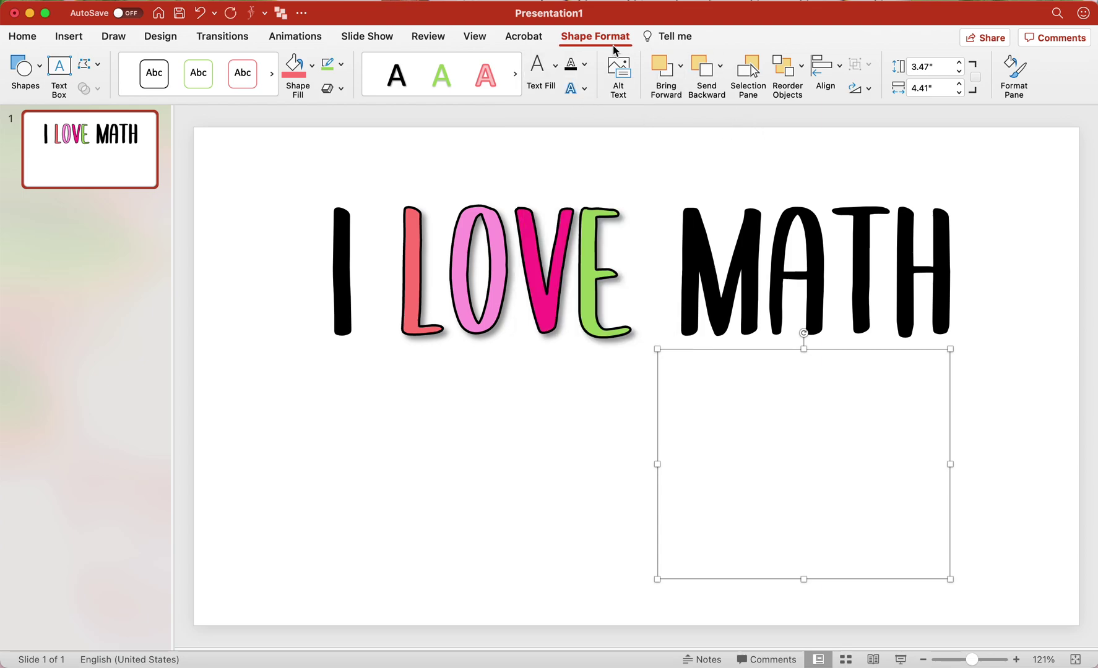
pyautogui.click(577, 70)
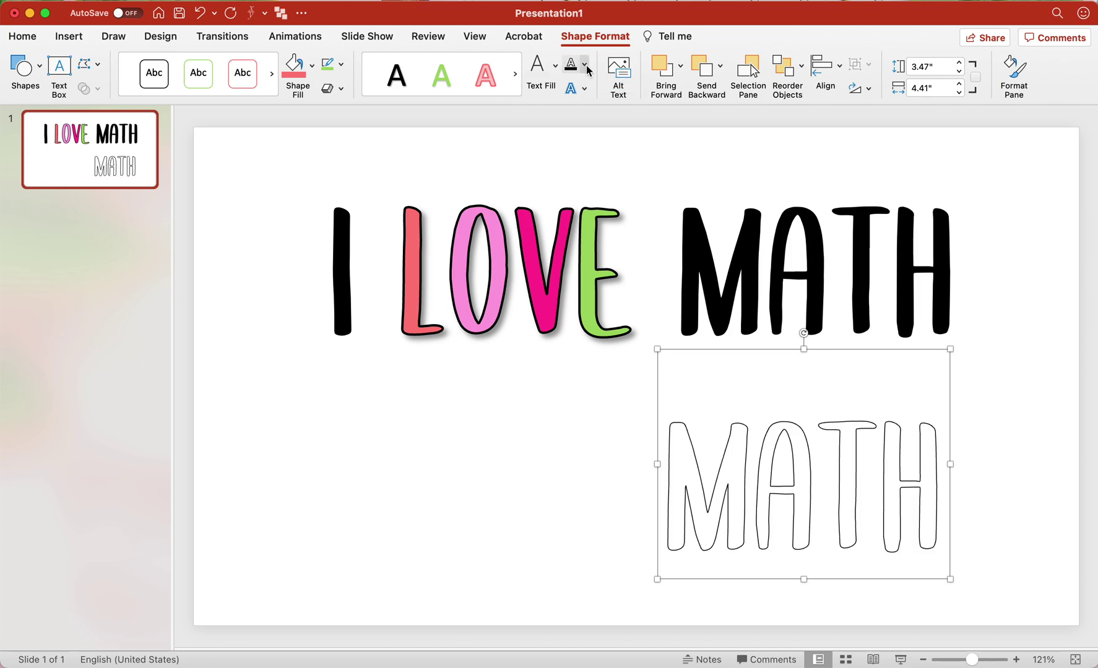
pyautogui.click(588, 70)
pyautogui.moveTo(707, 286)
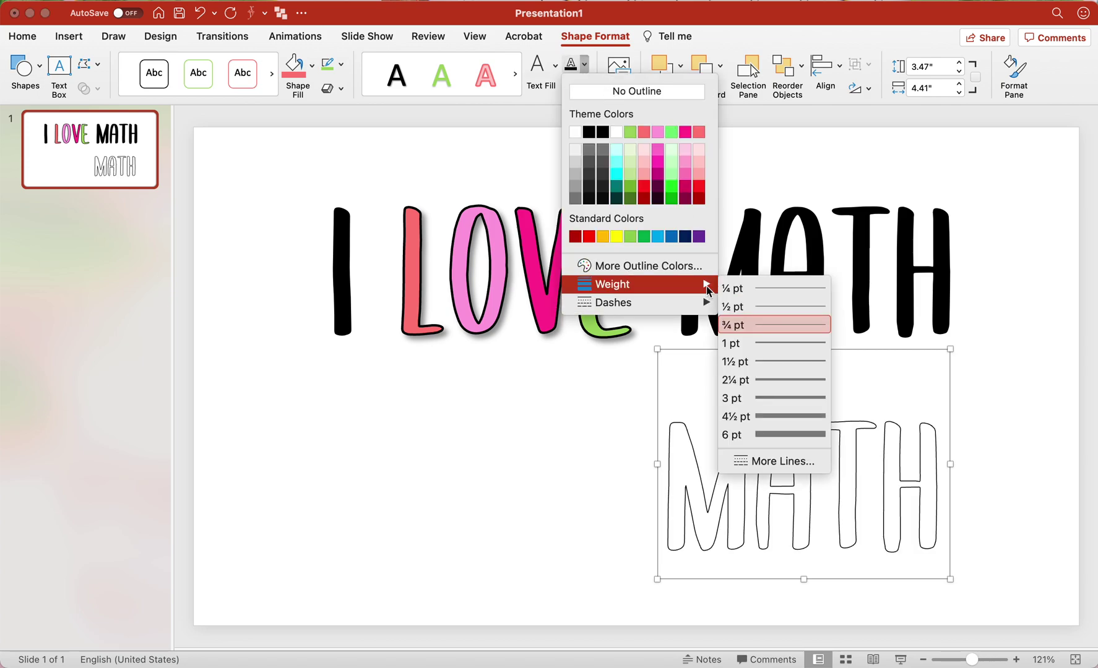
pyautogui.click(819, 380)
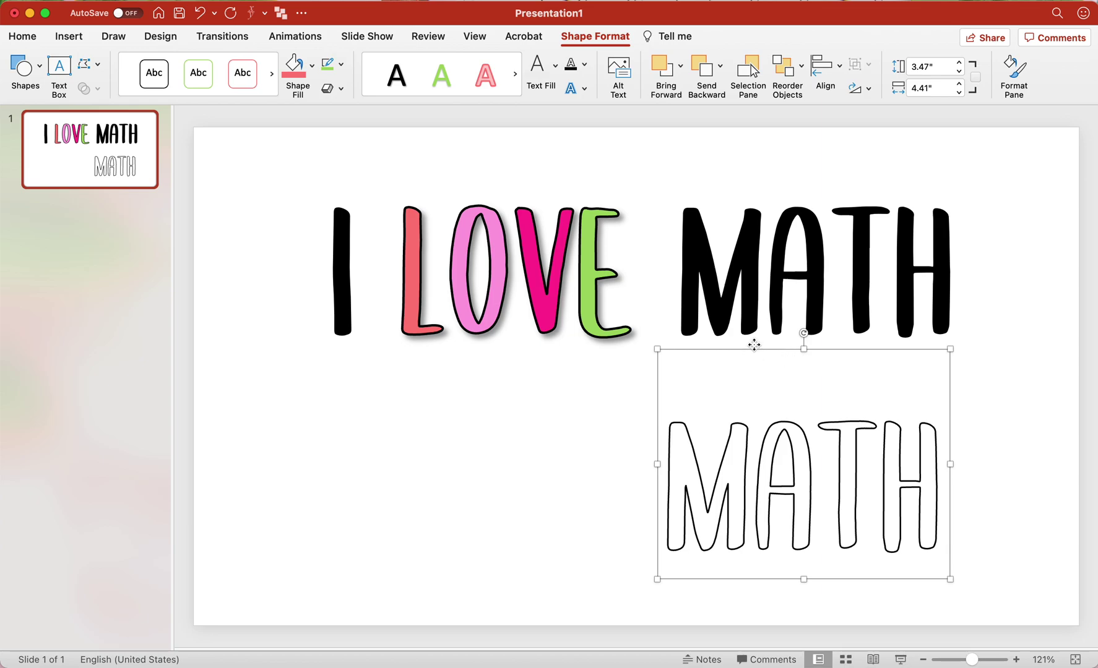
# Step: Drag the hollow MATH up over the solid black MATH
pyautogui.moveTo(752, 344); pyautogui.dragTo(772, 196)
pyautogui.click(873, 450)
pyautogui.click(902, 405)
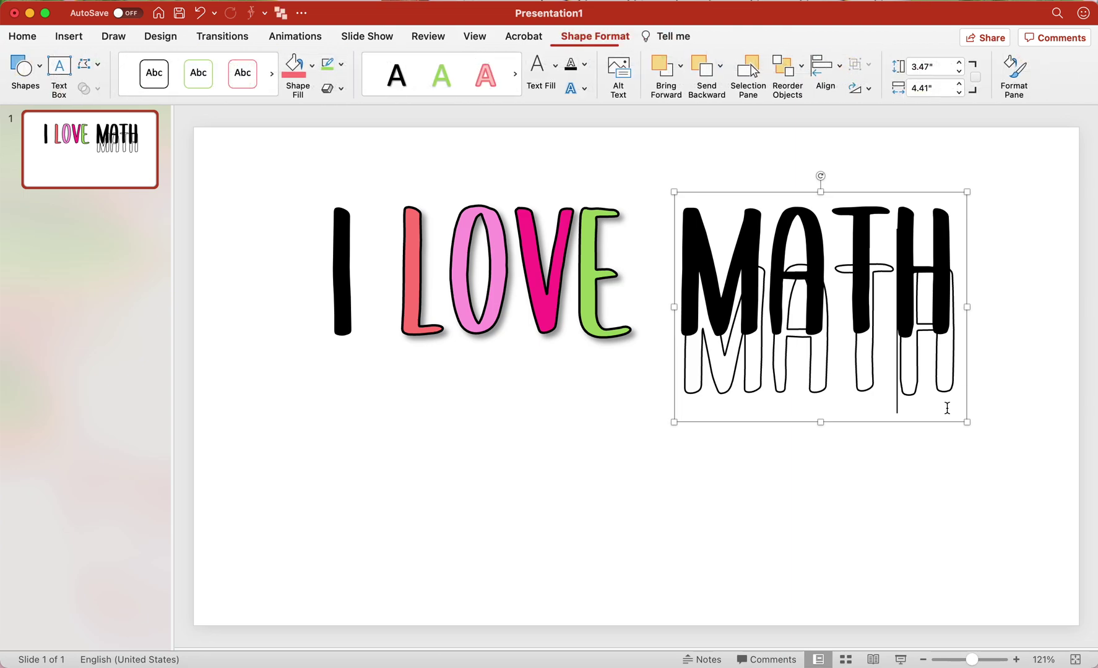
pyautogui.moveTo(934, 427); pyautogui.dragTo(935, 370)
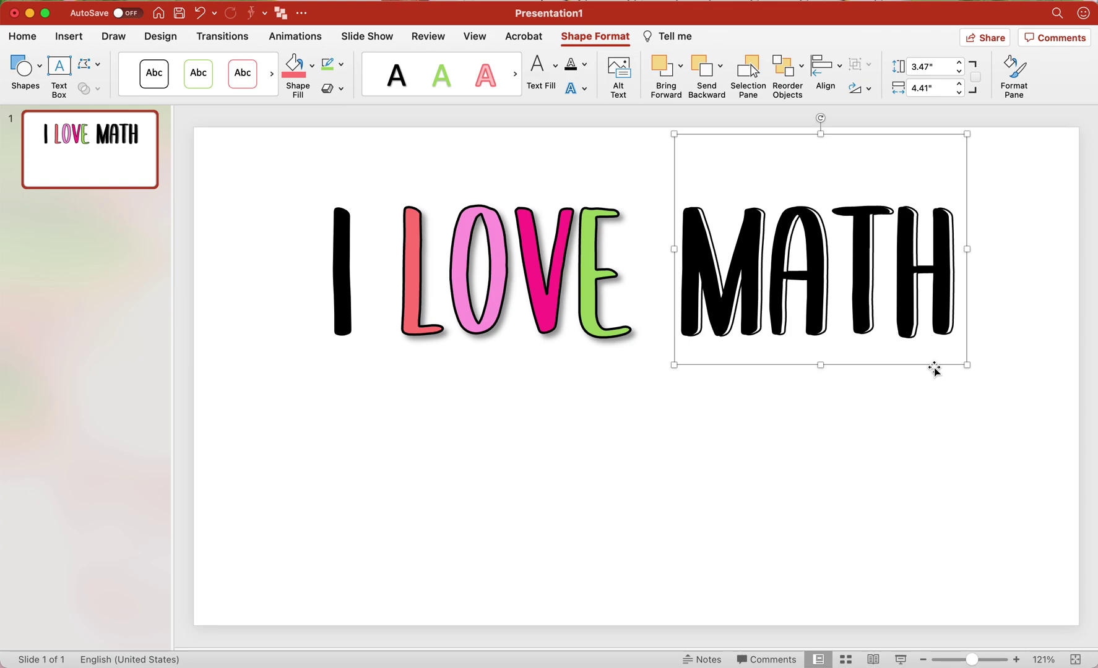
pyautogui.press('super+z')
pyautogui.press('super+z')
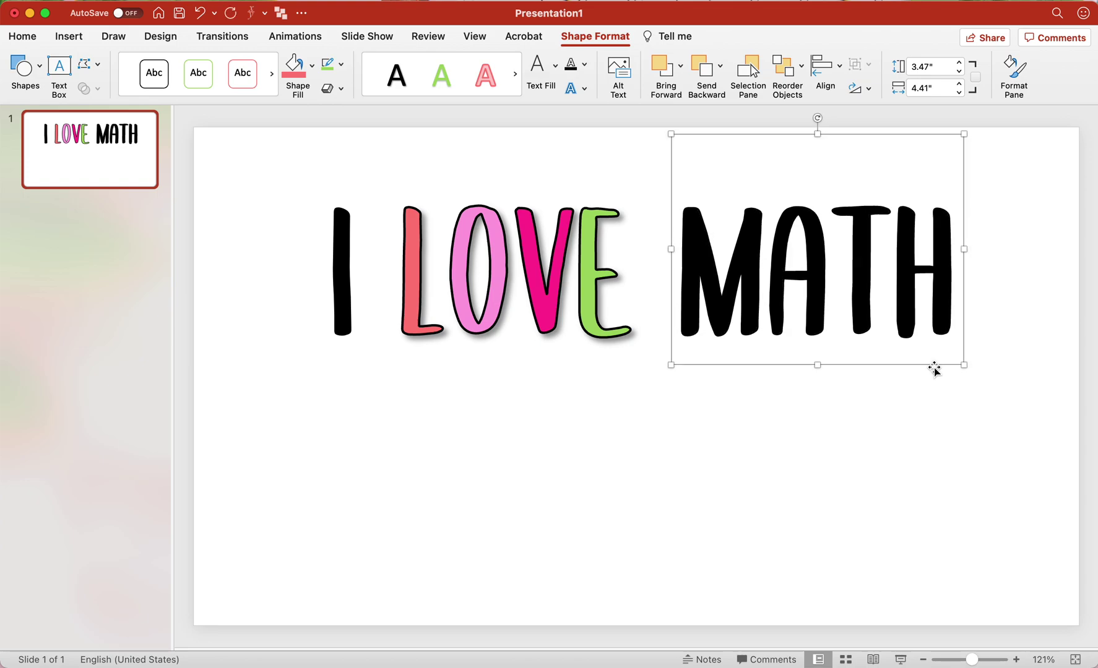
pyautogui.press('super+y')
# Step: Nudge the hollow MATH with arrow keys into a slight offset from the black MATH
pyautogui.press('Right')
pyautogui.press('Right')
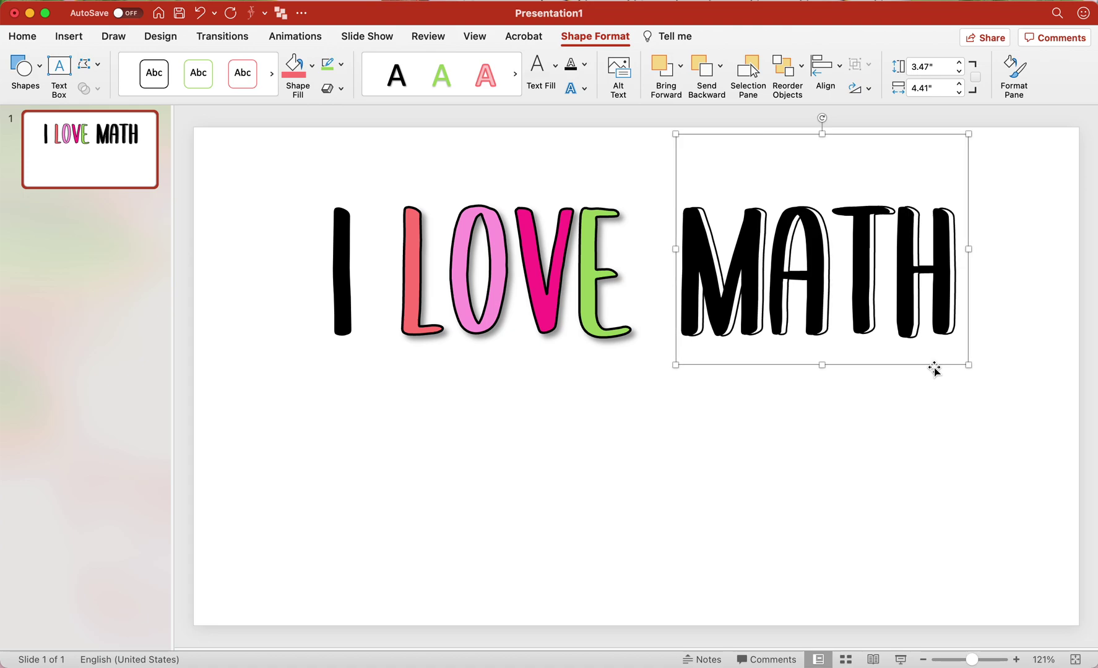
pyautogui.press('Right')
pyautogui.press('Right')
pyautogui.press('Right')
pyautogui.press('Right')
pyautogui.press('Right')
pyautogui.press('Up')
pyautogui.press('Up')
pyautogui.press('Up')
pyautogui.press('Up')
pyautogui.press('Up')
pyautogui.press('Up')
pyautogui.press('Up')
pyautogui.press('Up')
pyautogui.press('Up')
pyautogui.press('Up')
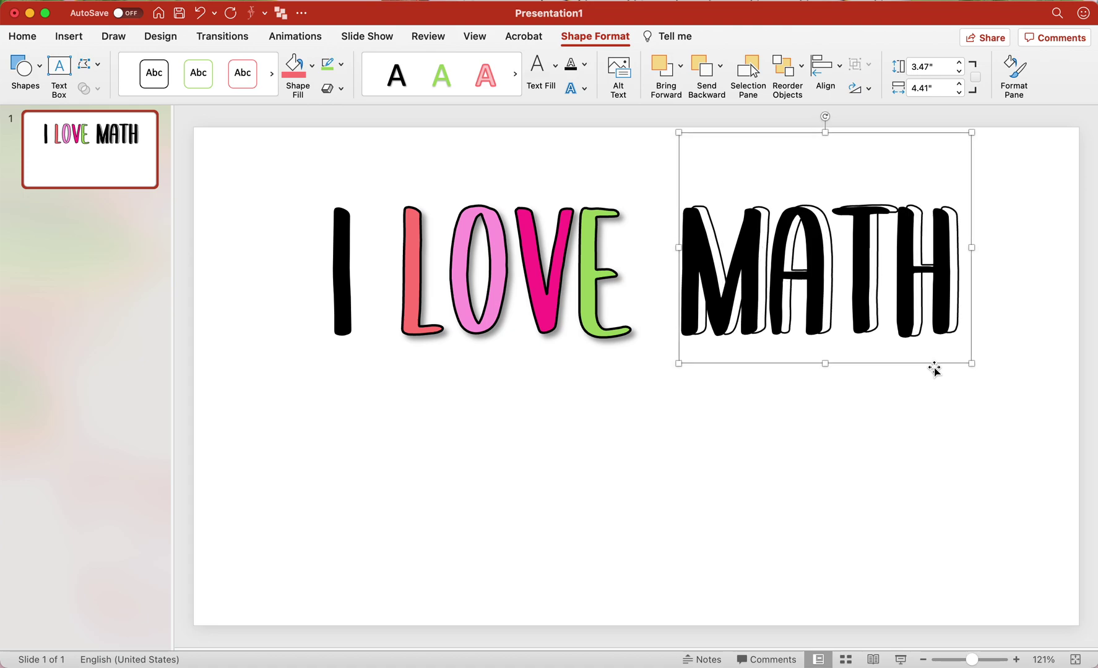
pyautogui.press('Right')
pyautogui.press('Right')
pyautogui.press('Right')
pyautogui.press('Down')
pyautogui.press('Down')
pyautogui.press('Down')
pyautogui.press('Down')
pyautogui.press('Down')
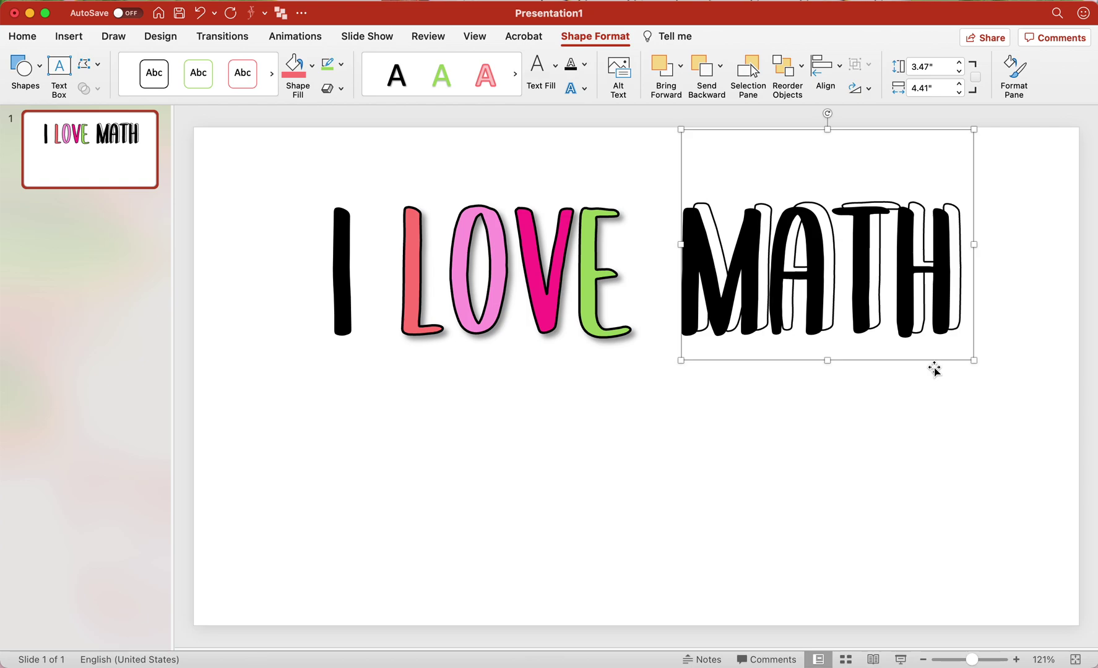
pyautogui.press('Down')
pyautogui.press('Down')
pyautogui.press('Down')
pyautogui.press('Left')
pyautogui.press('Left')
pyautogui.press('Left')
pyautogui.press('Left')
pyautogui.press('Left')
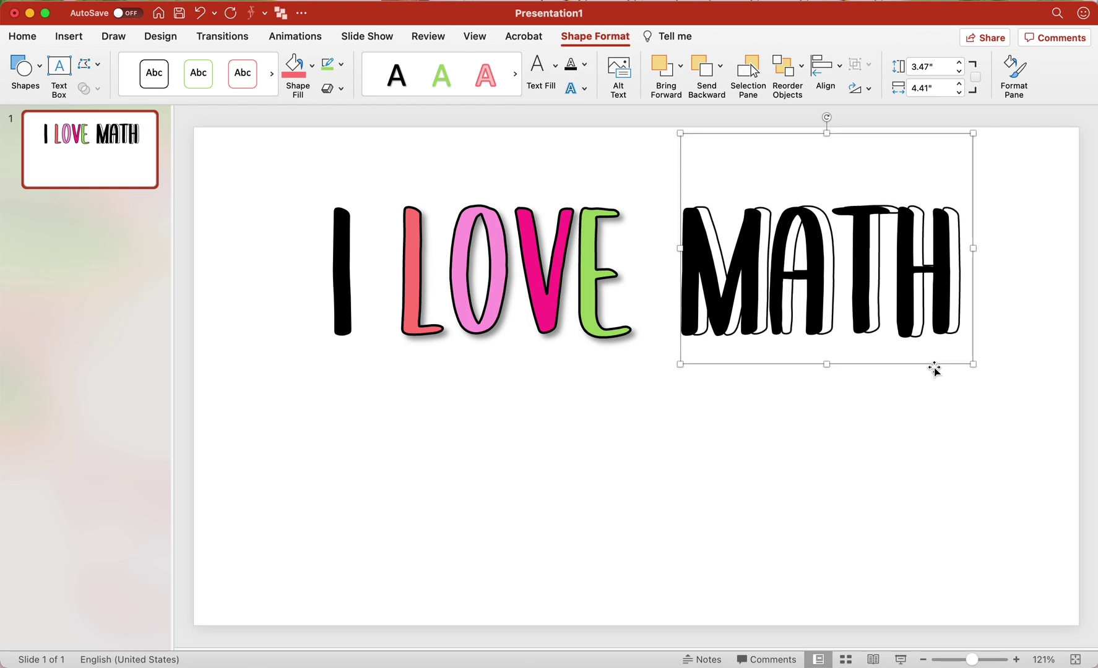
pyautogui.press('Down')
pyautogui.press('Down')
pyautogui.press('Down')
pyautogui.press('Down')
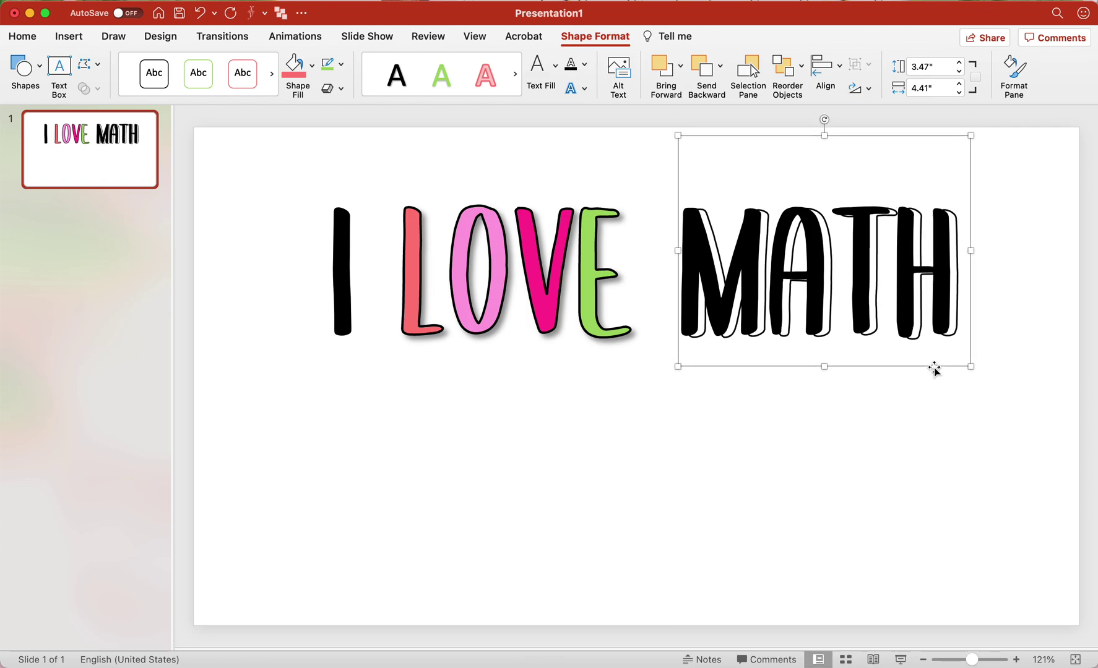
pyautogui.press('Up')
pyautogui.press('Up')
pyautogui.press('Left')
pyautogui.press('Left')
pyautogui.press('Left')
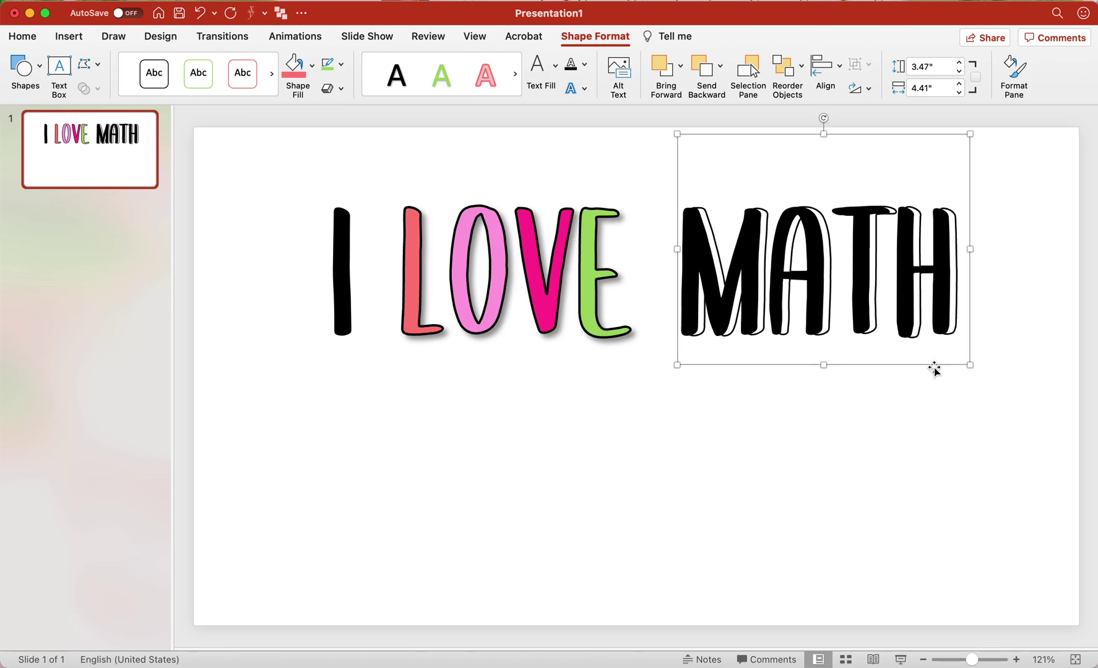
# Step: Select the overlaid MATH letters and change their outline to magenta
pyautogui.click(762, 291)
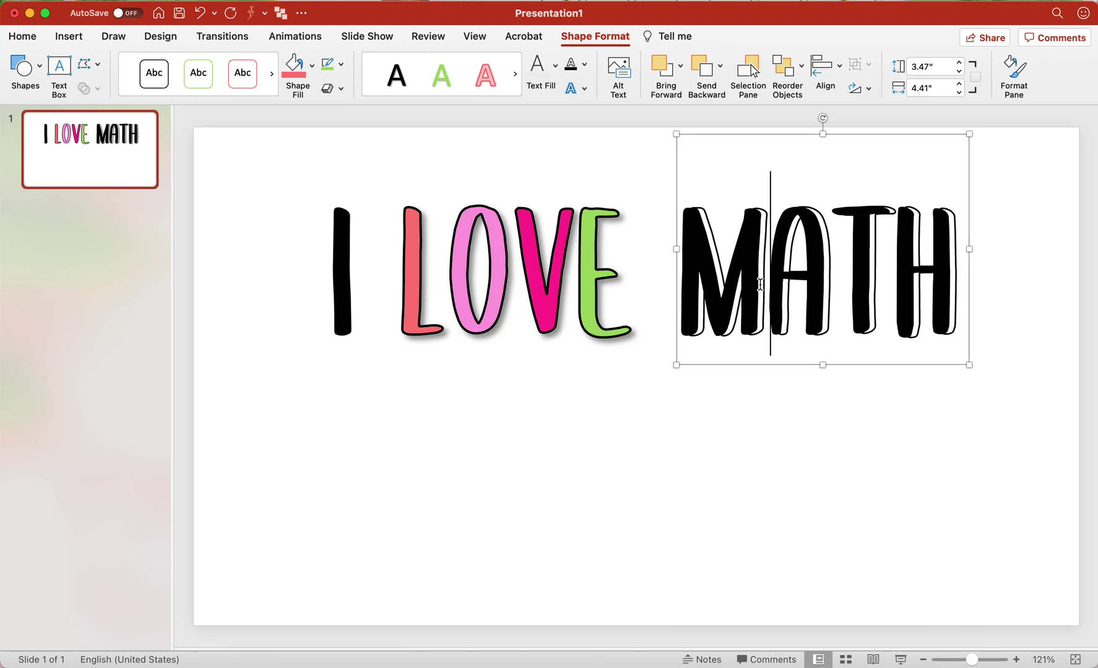
pyautogui.moveTo(761, 284); pyautogui.dragTo(711, 285)
pyautogui.press('super+a')
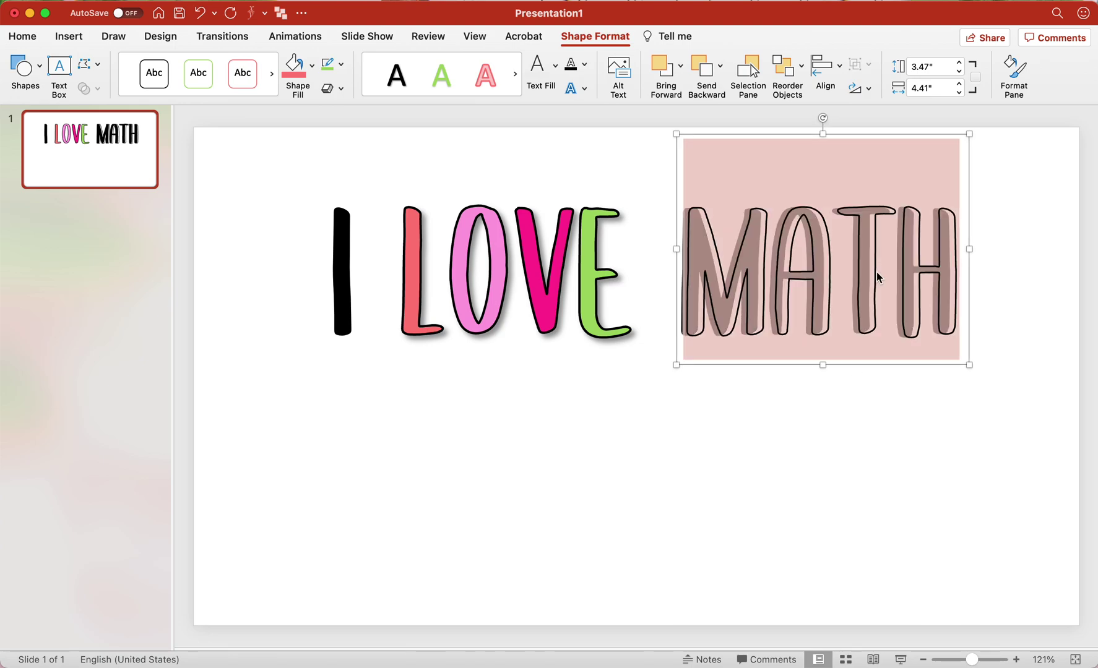
pyautogui.click(585, 64)
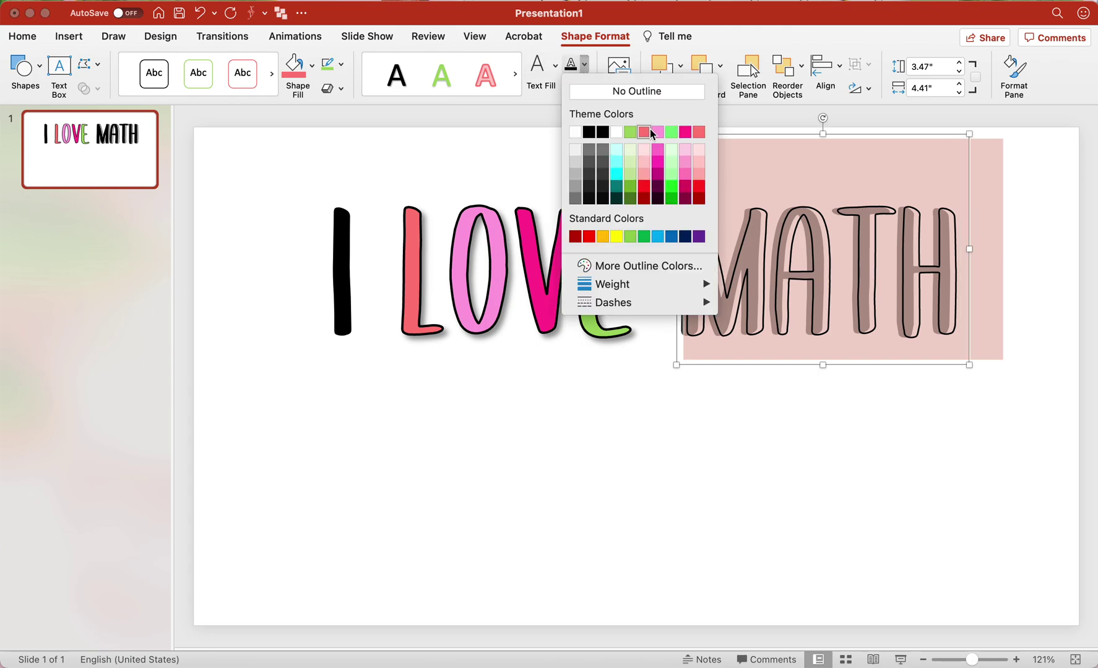
pyautogui.click(684, 133)
pyautogui.click(846, 575)
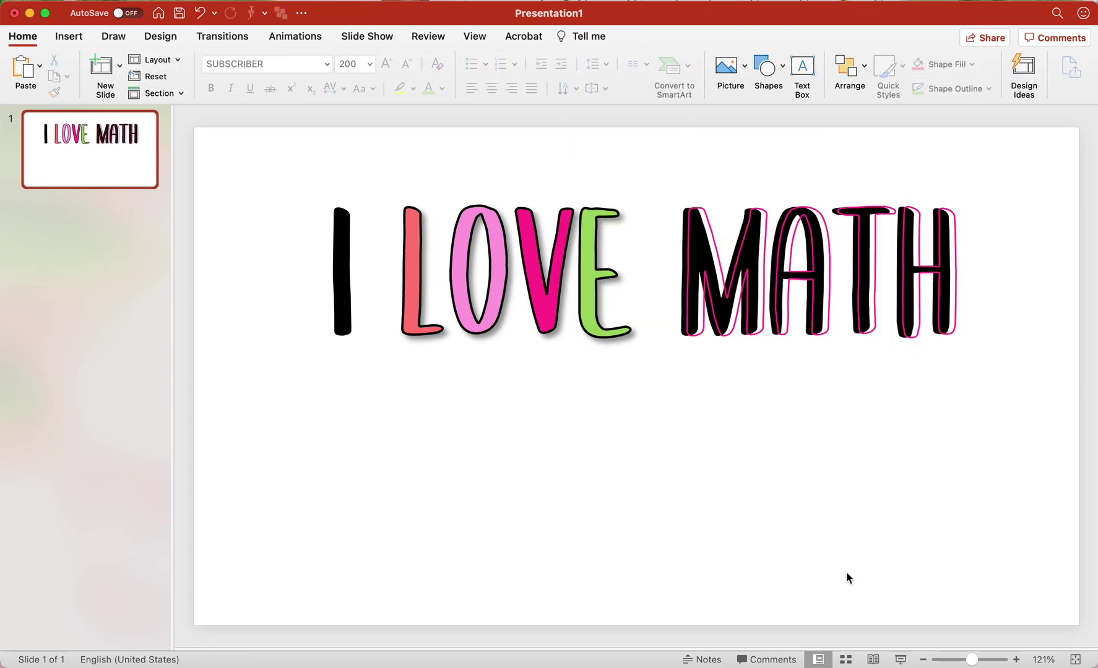
# Step: Reselect the MATH box and shift its position slightly
pyautogui.click(780, 334)
pyautogui.click(777, 366)
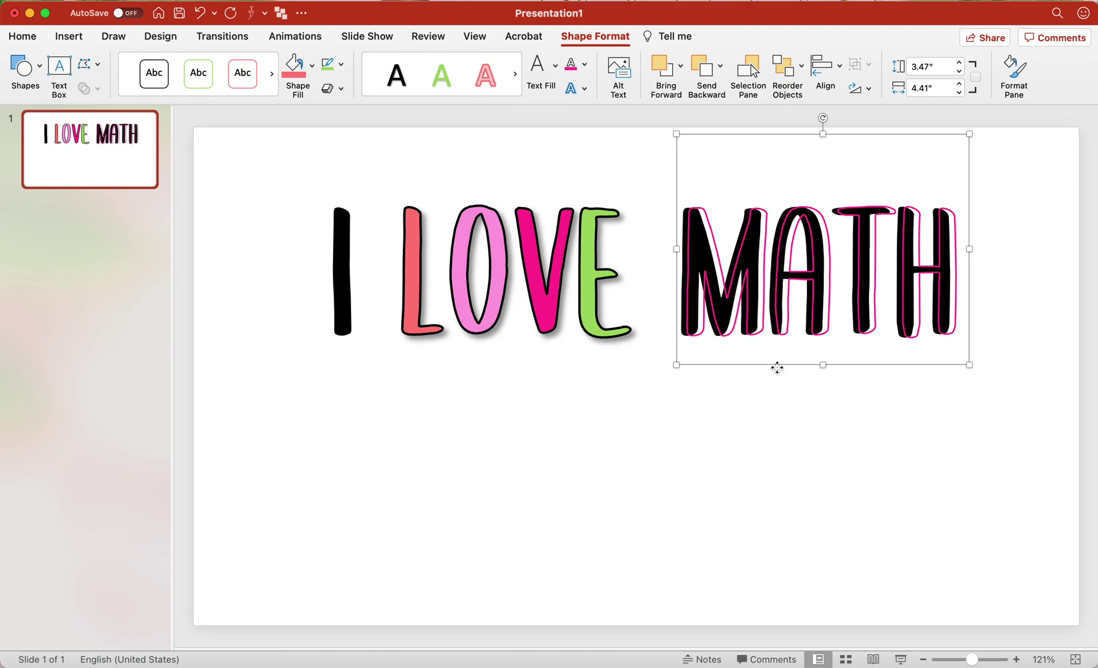
pyautogui.moveTo(777, 367); pyautogui.dragTo(781, 369)
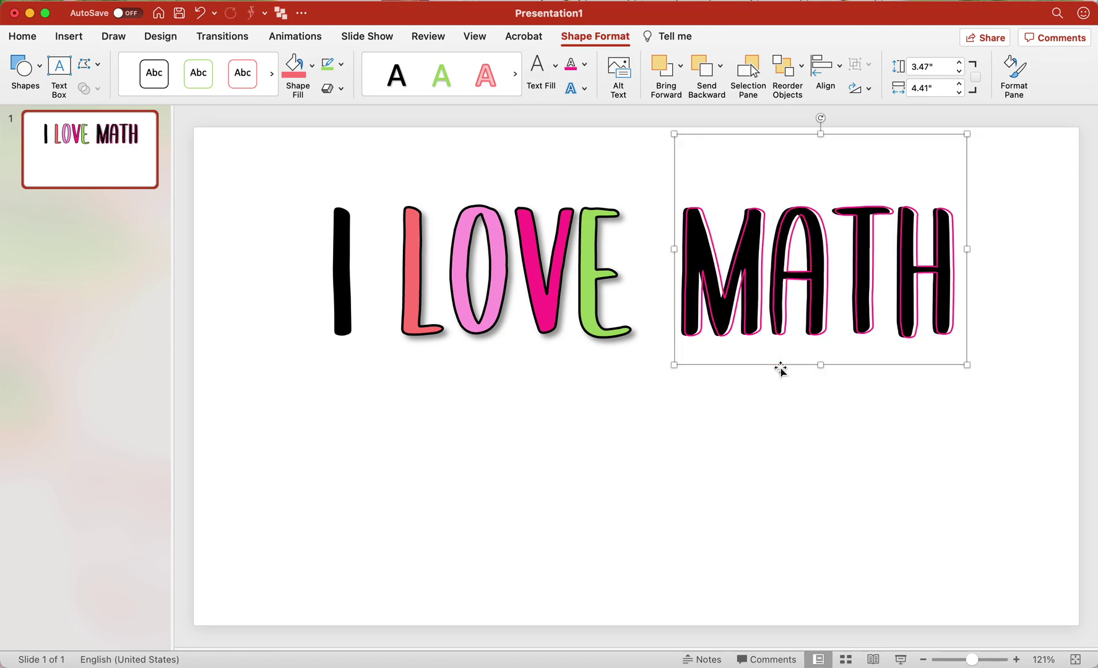
pyautogui.click(584, 64)
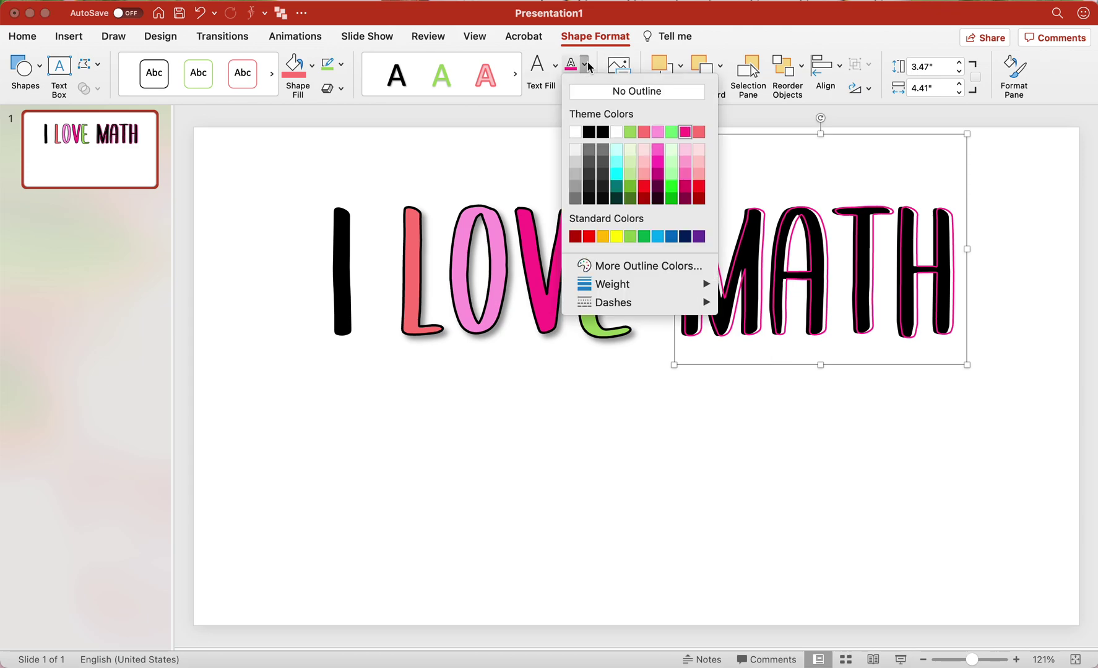
# Step: Set the overlay outline back to black, move it below the title, and select the top MATH
pyautogui.click(589, 133)
pyautogui.moveTo(948, 369); pyautogui.dragTo(960, 572)
pyautogui.moveTo(694, 278); pyautogui.dragTo(952, 279)
pyautogui.click(932, 277)
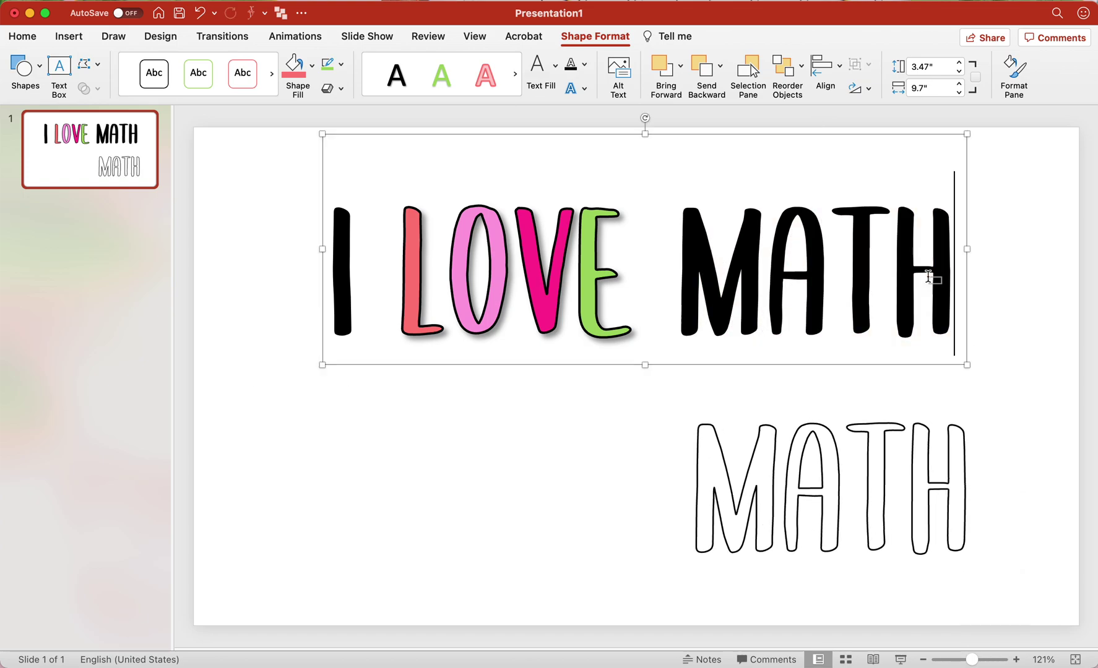
pyautogui.doubleClick(944, 267)
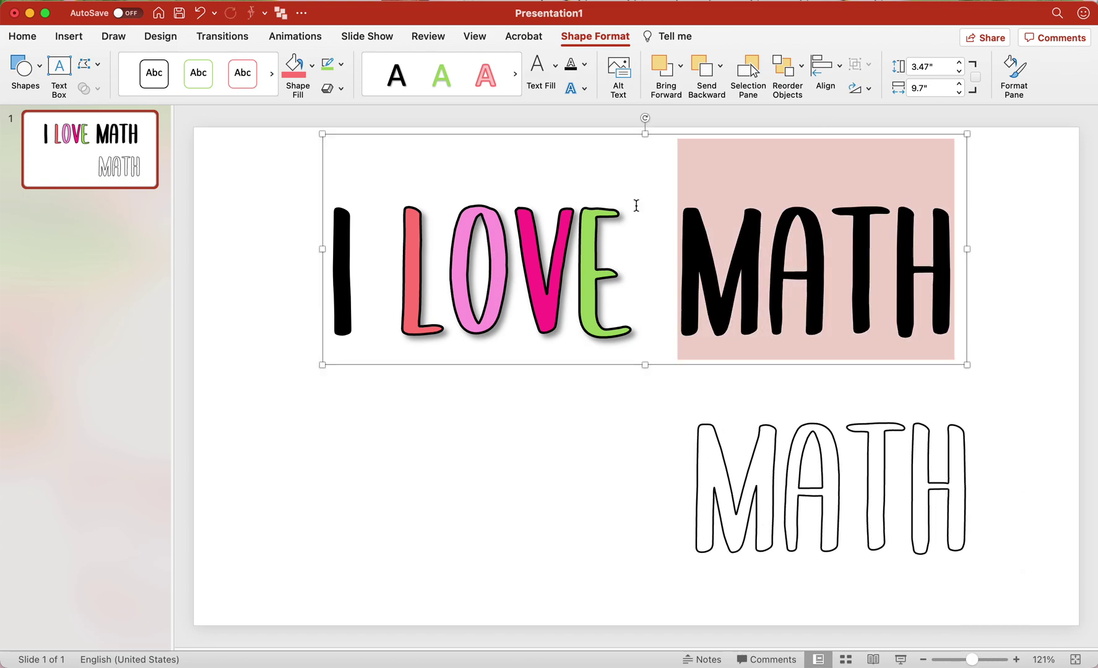
# Step: Make the top MATH letters bright green
pyautogui.click(312, 65)
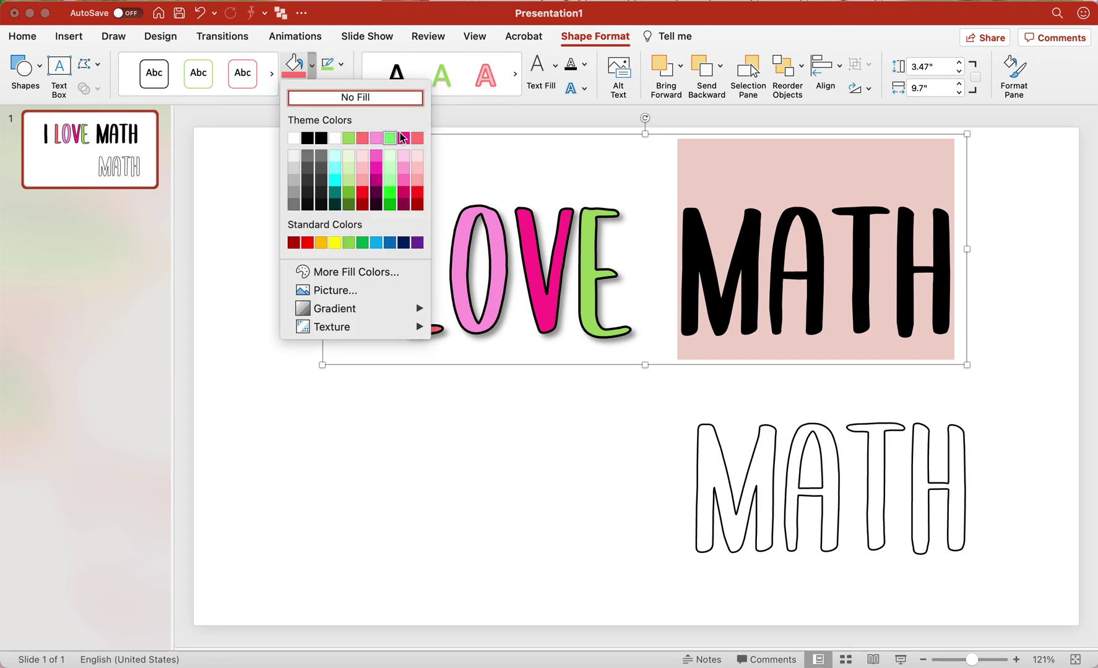
pyautogui.click(555, 68)
pyautogui.click(555, 68)
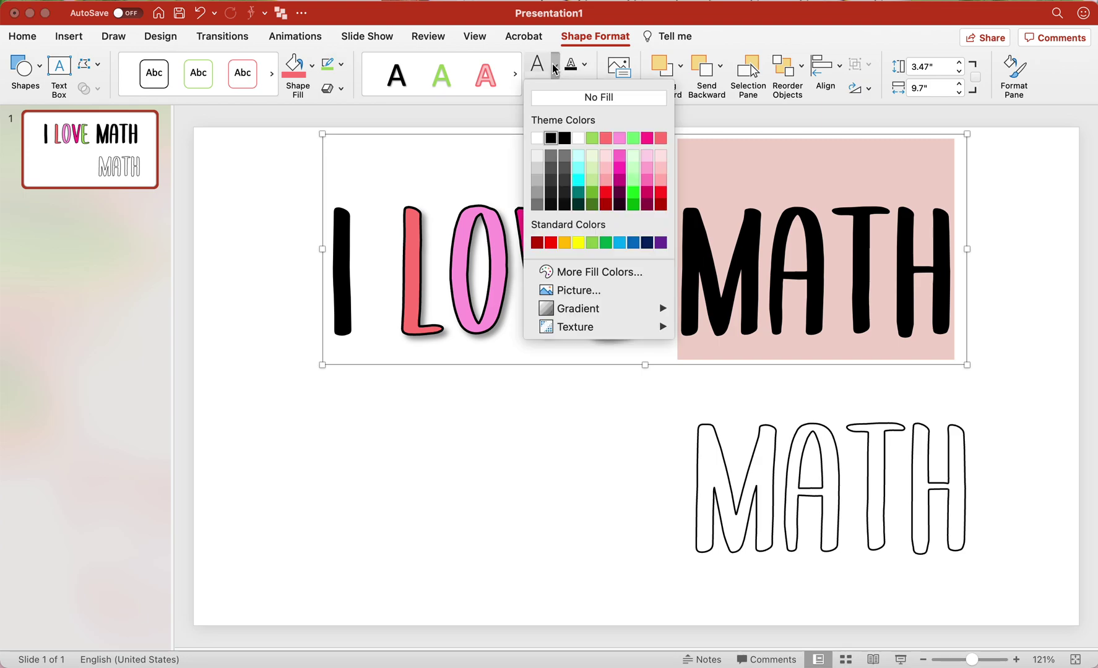
pyautogui.click(634, 140)
pyautogui.click(951, 512)
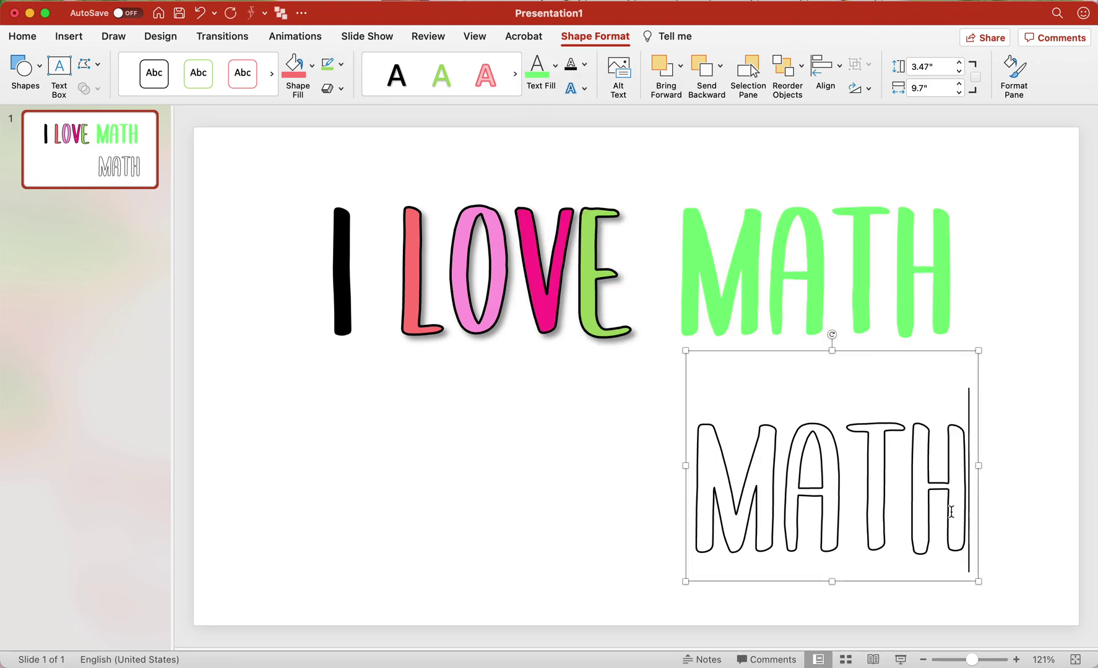
# Step: Lay the black-outlined MATH onto the green MATH and nudge it into a slight offset
pyautogui.moveTo(976, 487); pyautogui.dragTo(966, 271)
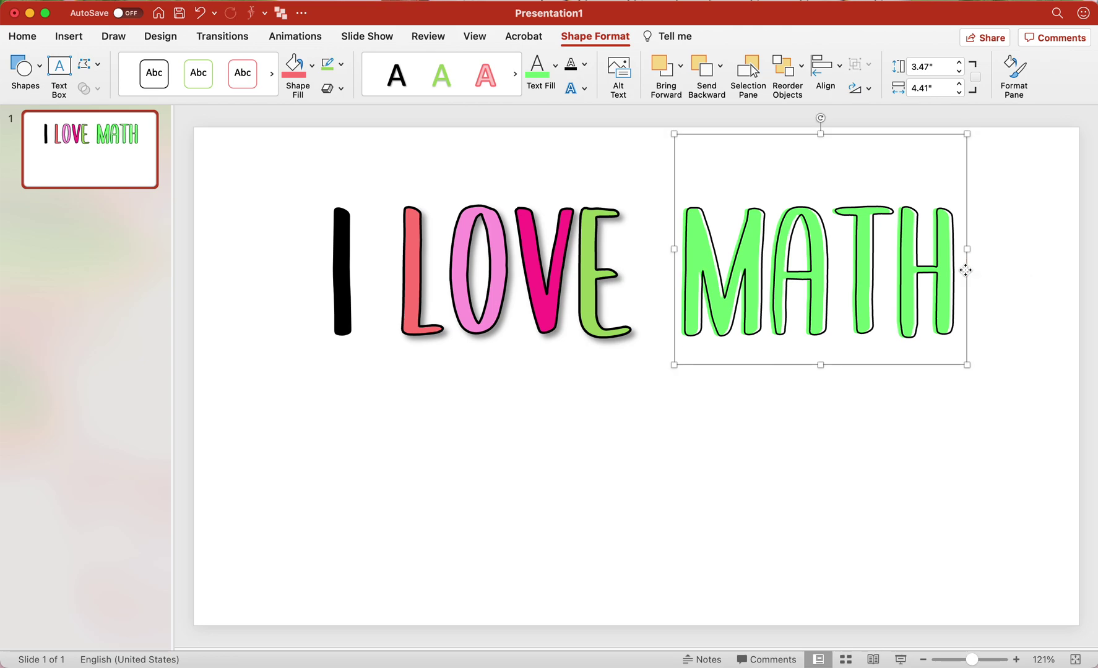
pyautogui.hotkey('alt', 'Left')
pyautogui.hotkey('alt', 'Left')
pyautogui.press('super+z')
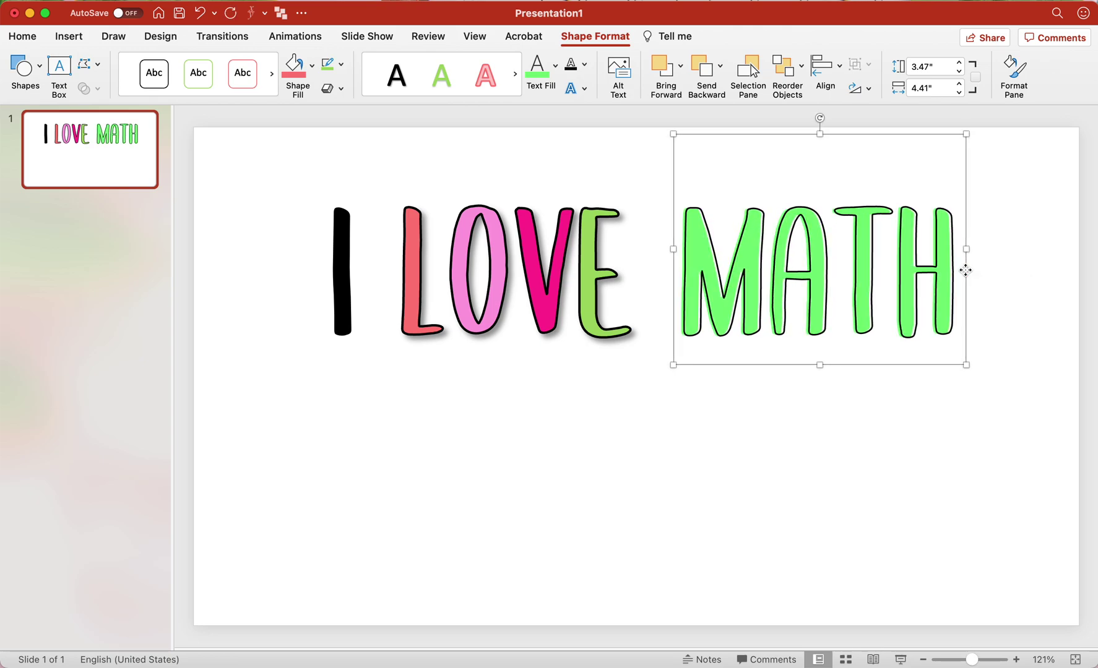
pyautogui.hotkey('alt', 'Down')
pyautogui.hotkey('alt', 'Down')
pyautogui.hotkey('alt', 'Down')
pyautogui.hotkey('alt', 'Down')
pyautogui.hotkey('alt', 'Down')
pyautogui.hotkey('alt', 'Right')
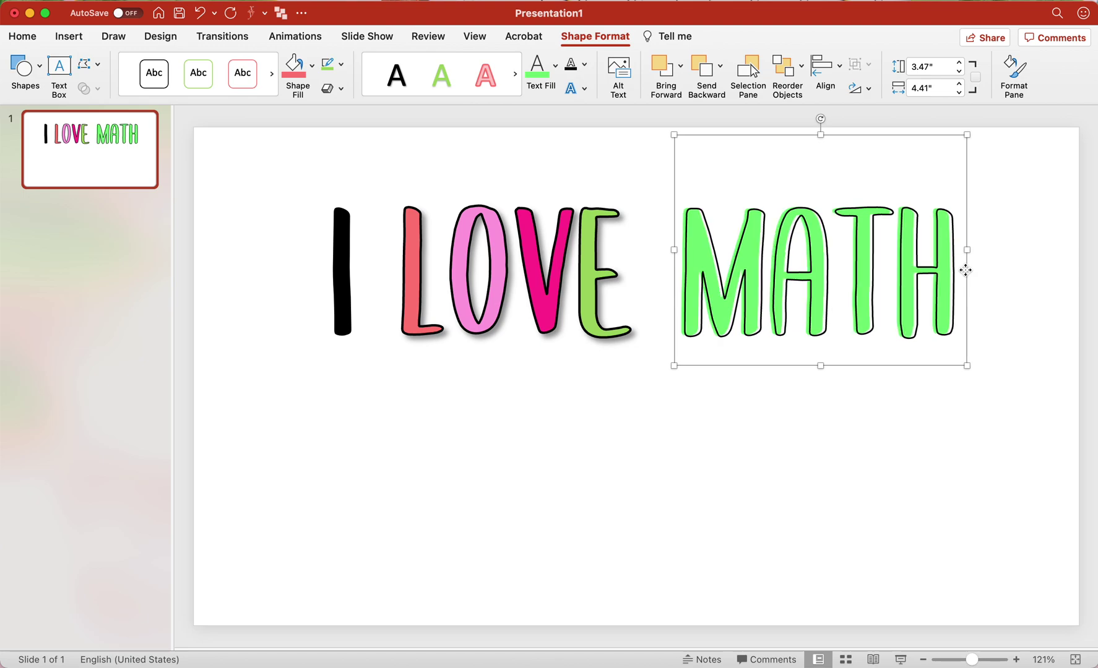
pyautogui.click(679, 488)
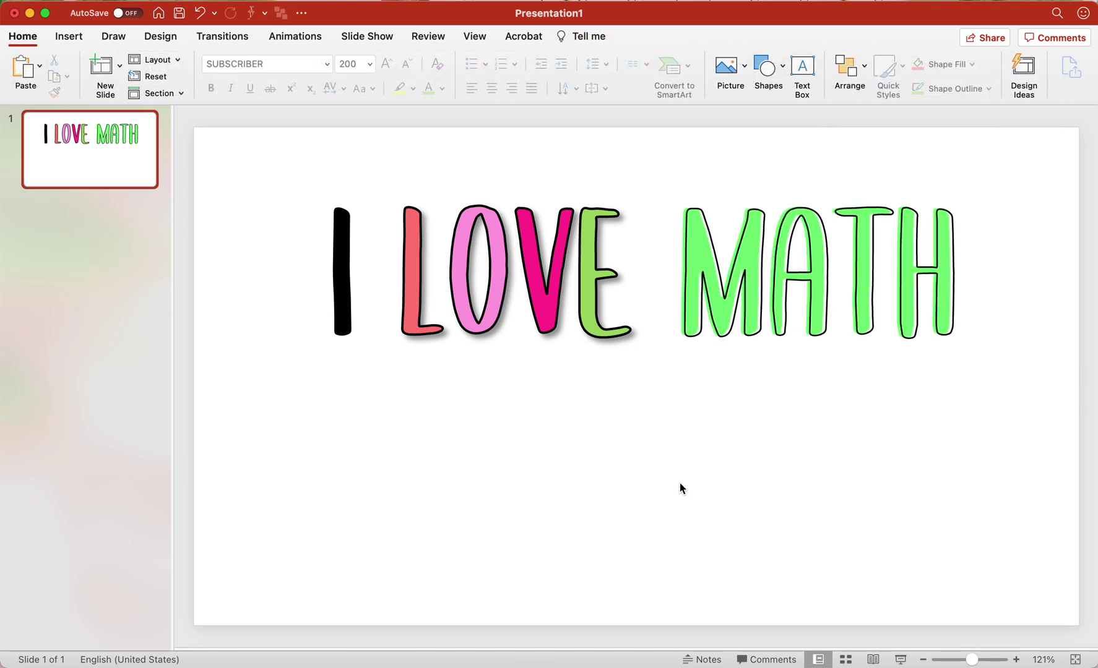